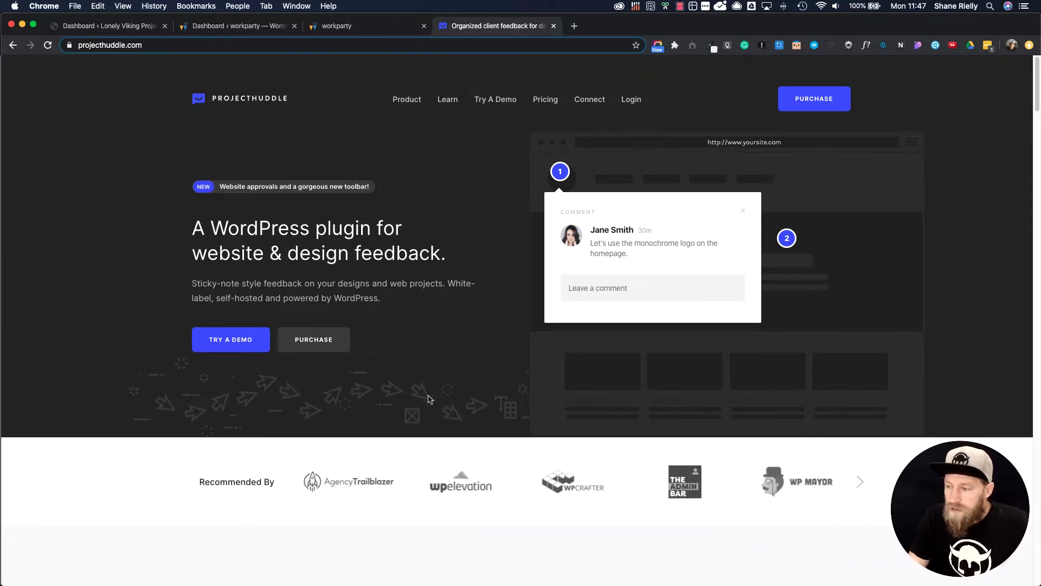
Launch the Live Websites demo, pass the reCAPTCHA check and create the demo site
{"action": "left_click", "coordinate": [502, 100]}
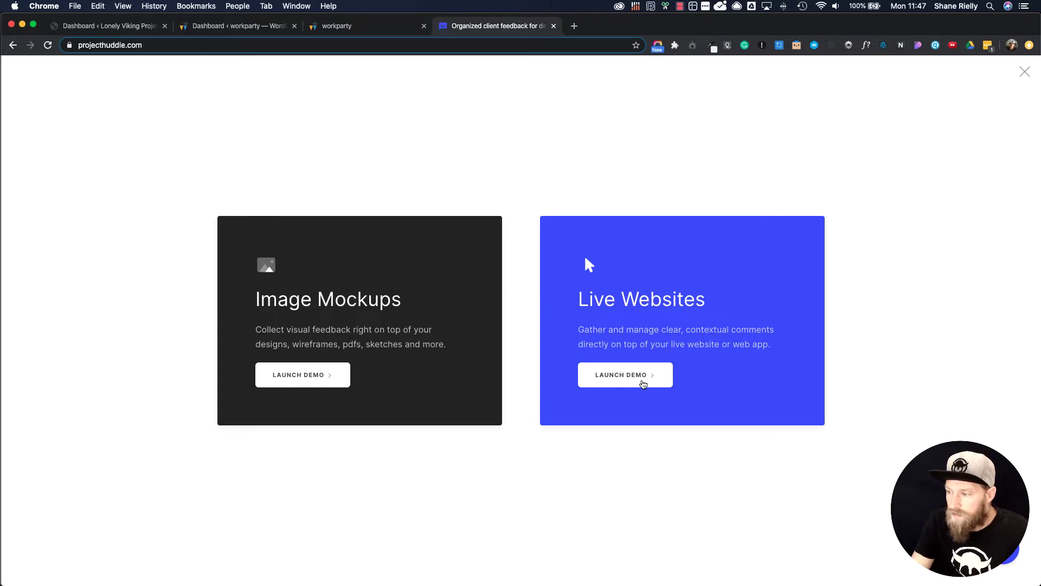
{"action": "left_click", "coordinate": [642, 382]}
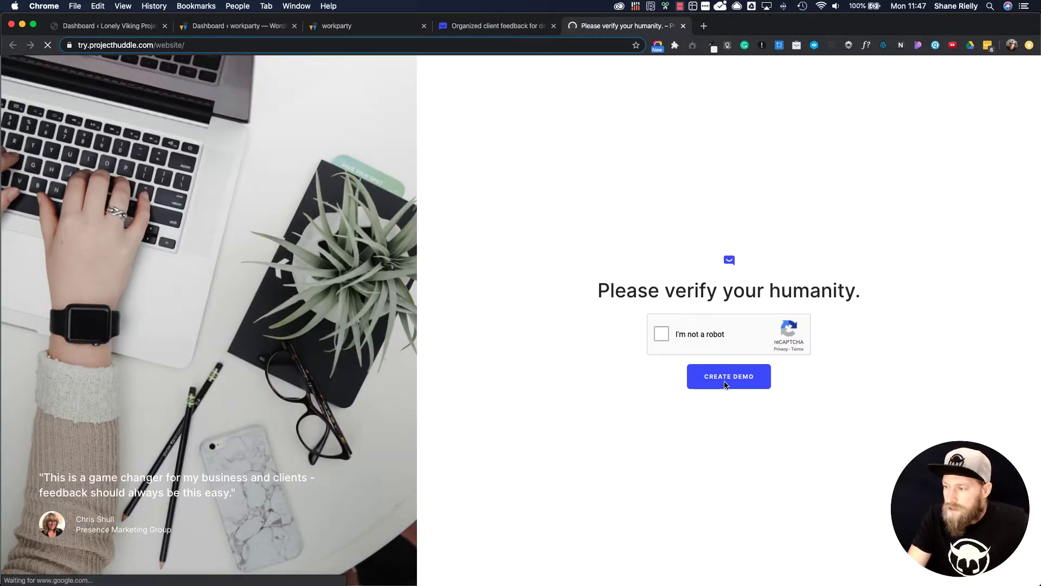
{"action": "left_click", "coordinate": [666, 336]}
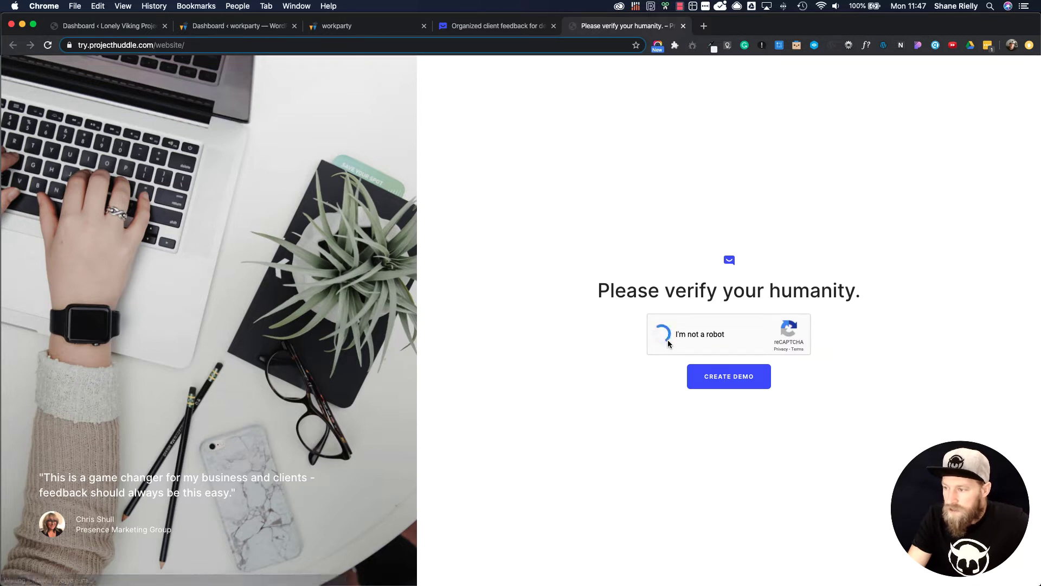
{"action": "left_click", "coordinate": [733, 378]}
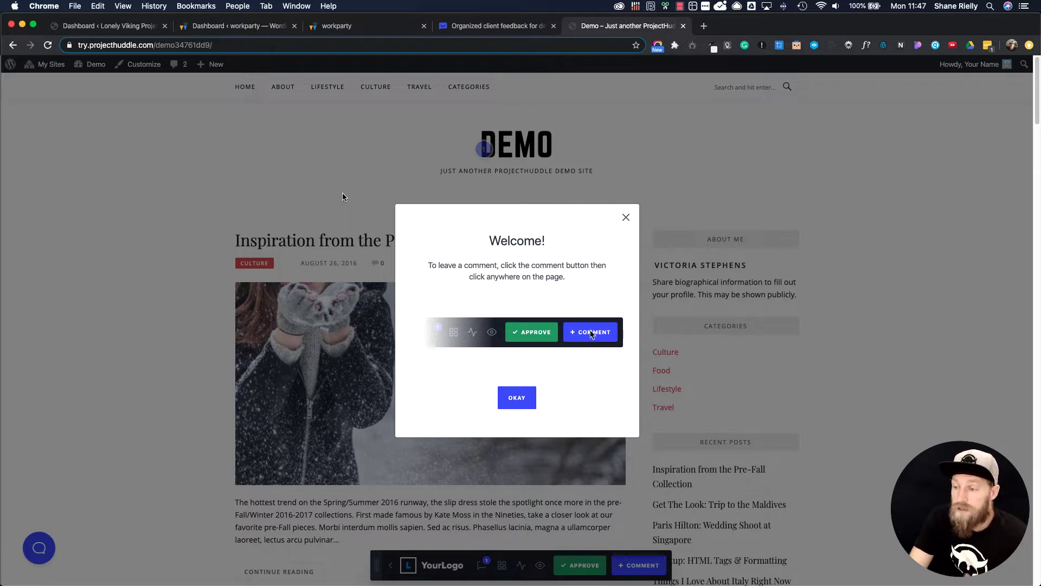
Dismiss the ProjectHuddle Welcome dialog with OKAY
{"action": "left_click", "coordinate": [525, 399]}
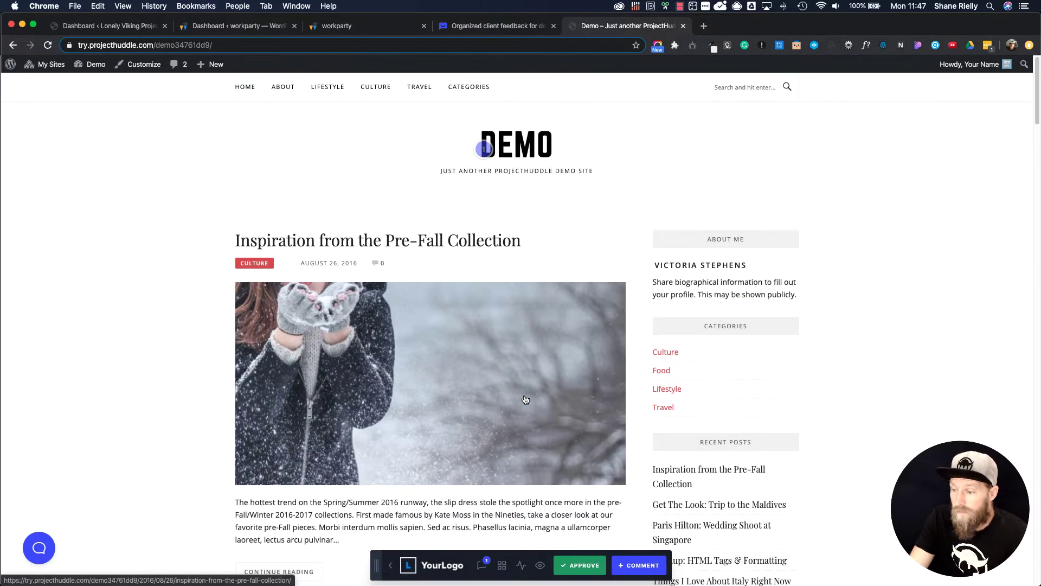
{"action": "scroll", "coordinate": [792, 422], "scroll_direction": "down", "scroll_amount": 2}
{"action": "scroll", "coordinate": [793, 422], "scroll_direction": "up", "scroll_amount": 1}
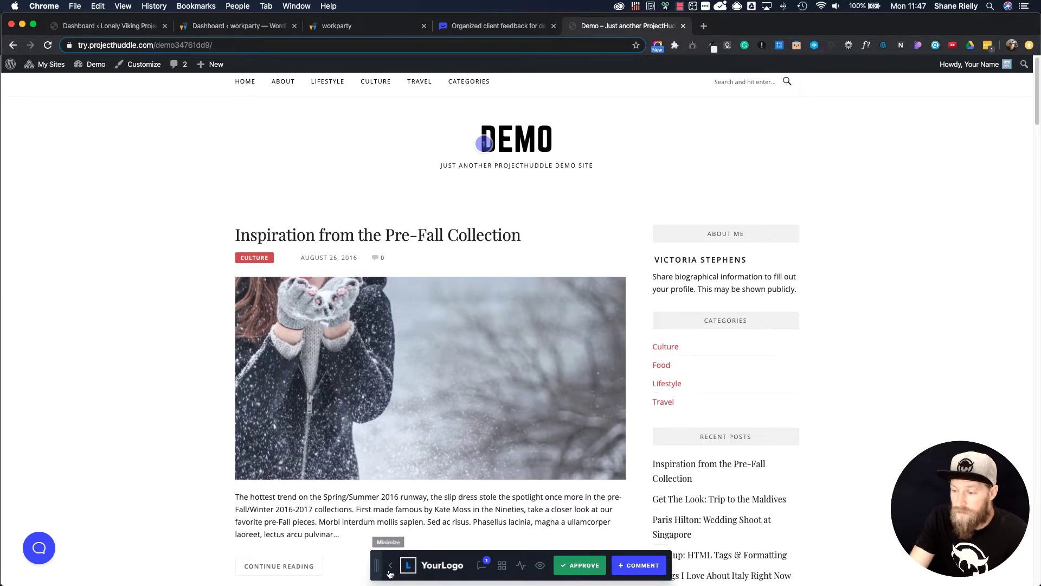
Move, collapse and re-expand the feedback toolbar, leaving it over the post image
{"action": "left_click_drag", "start_coordinate": [377, 569], "coordinate": [122, 134]}
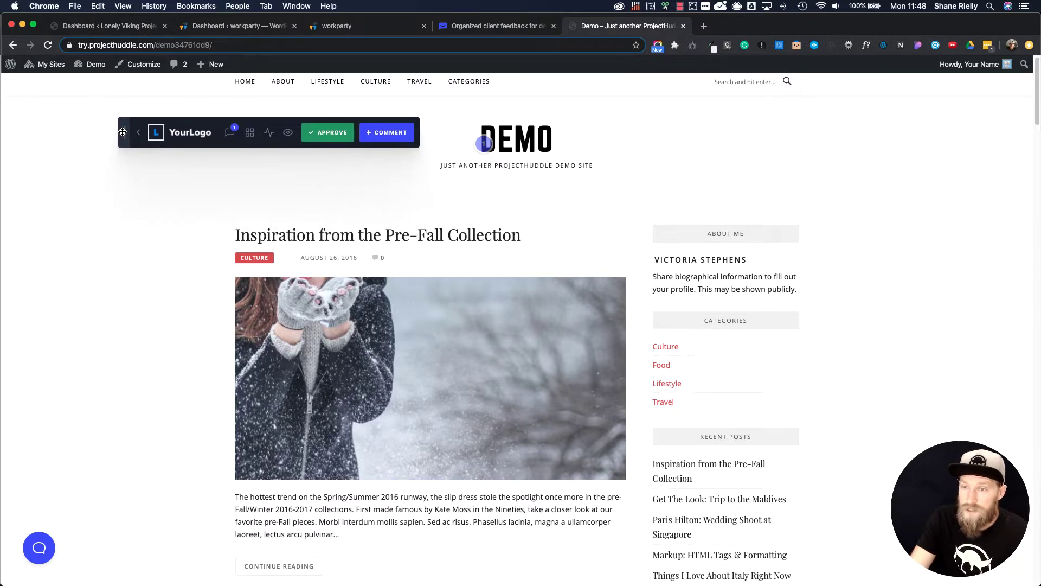
{"action": "left_click", "coordinate": [138, 132]}
{"action": "left_click_drag", "start_coordinate": [121, 132], "coordinate": [139, 162]}
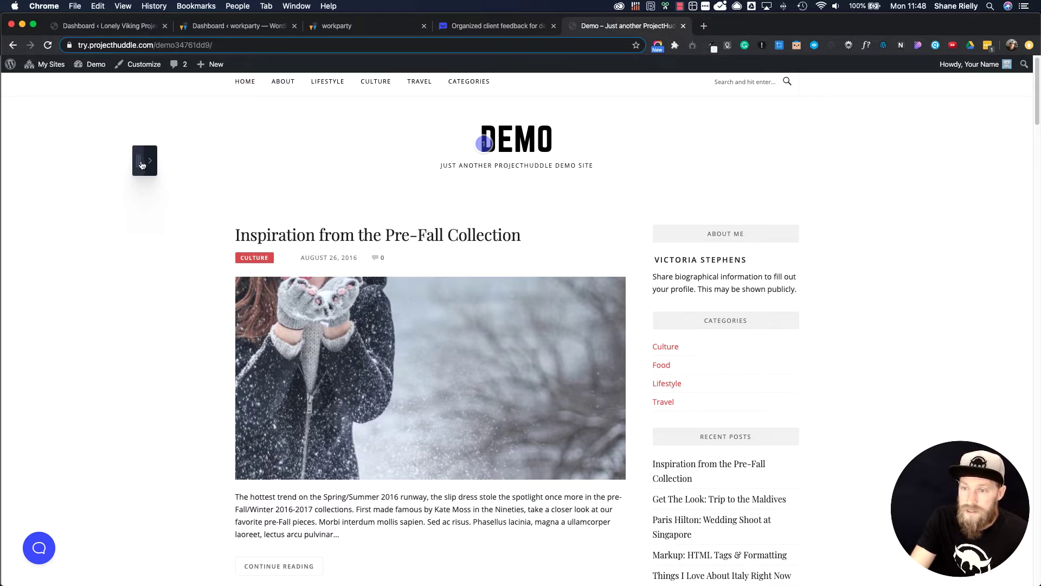
{"action": "left_click", "coordinate": [151, 164]}
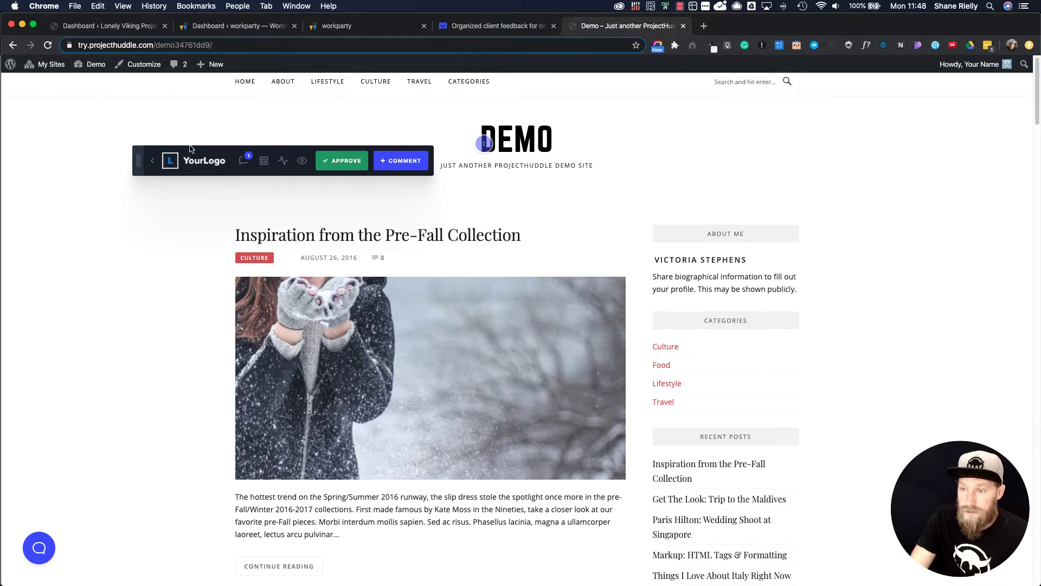
{"action": "left_click_drag", "start_coordinate": [137, 162], "coordinate": [123, 284]}
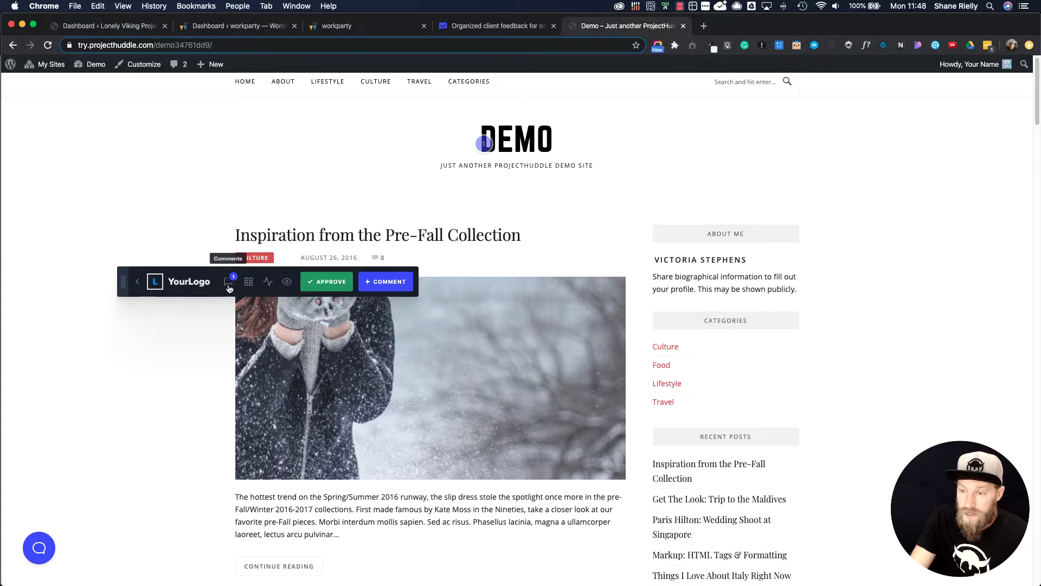
Browse the Comments, Pages and Activity panels, then hide and show the comment markers
{"action": "left_click", "coordinate": [228, 282]}
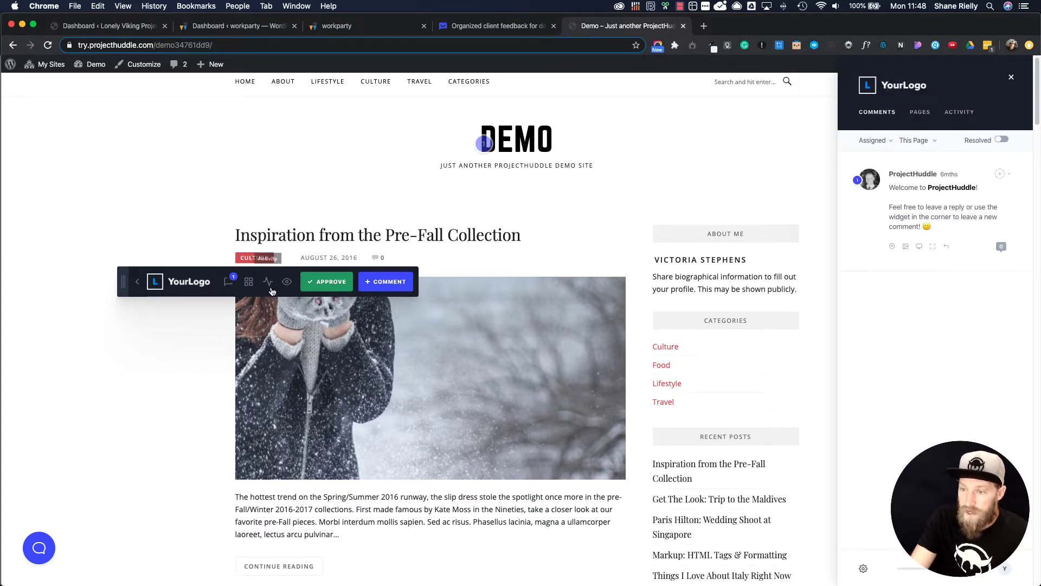
{"action": "left_click", "coordinate": [248, 282]}
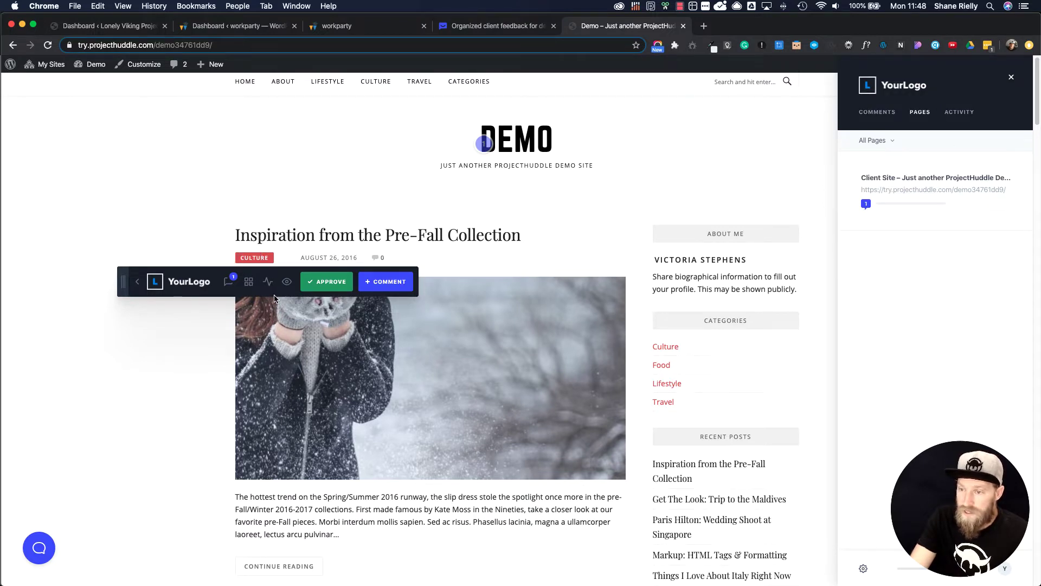
{"action": "left_click", "coordinate": [268, 282]}
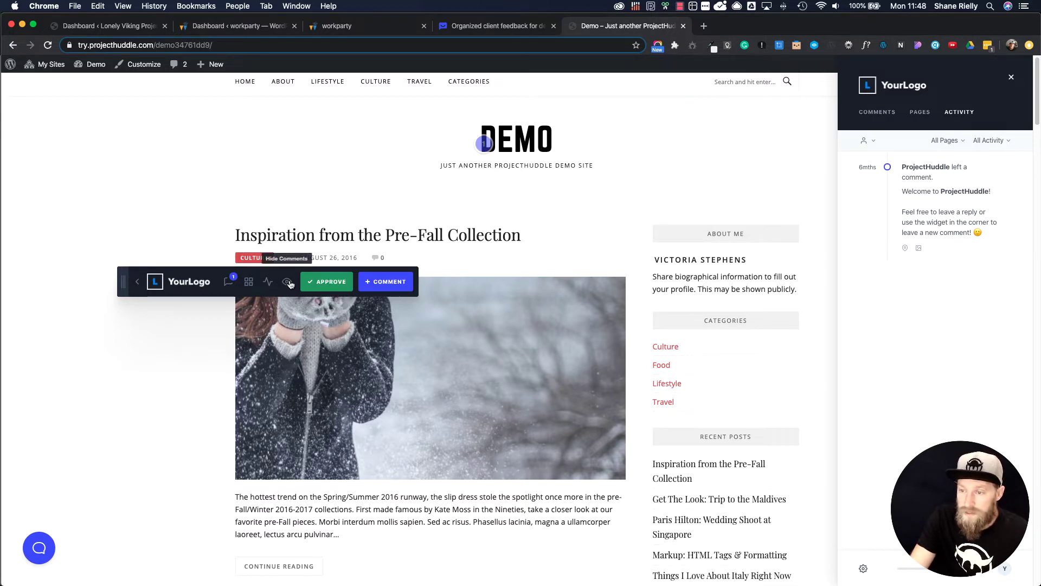
{"action": "left_click", "coordinate": [288, 282]}
{"action": "left_click", "coordinate": [287, 282]}
Move the toolbar lower and open the welcome comment thread on marker 1
{"action": "mouse_move", "coordinate": [122, 288]}
{"action": "left_mouse_down"}
{"action": "mouse_move", "coordinate": [142, 364]}
{"action": "mouse_move", "coordinate": [116, 367]}
{"action": "left_mouse_up"}
{"action": "left_click", "coordinate": [484, 143]}
{"action": "mouse_move", "coordinate": [484, 144]}
{"action": "left_mouse_down"}
{"action": "mouse_move", "coordinate": [292, 158]}
{"action": "mouse_move", "coordinate": [235, 222]}
{"action": "mouse_move", "coordinate": [442, 163]}
{"action": "mouse_move", "coordinate": [488, 135]}
{"action": "mouse_move", "coordinate": [356, 122]}
{"action": "left_mouse_up"}
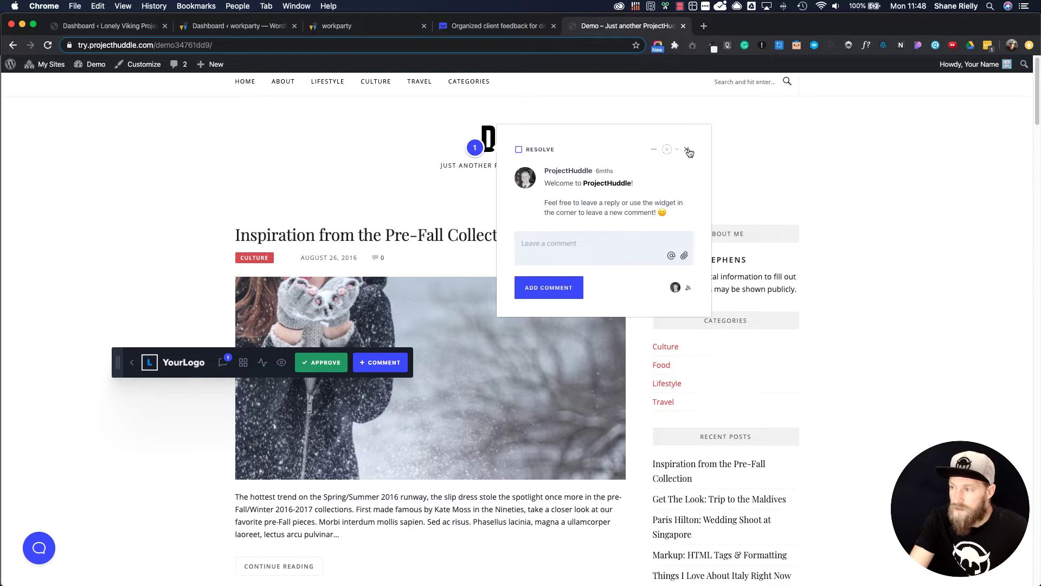
Close the welcome thread and turn on comment-placing mode with + Comment
{"action": "left_click", "coordinate": [688, 150]}
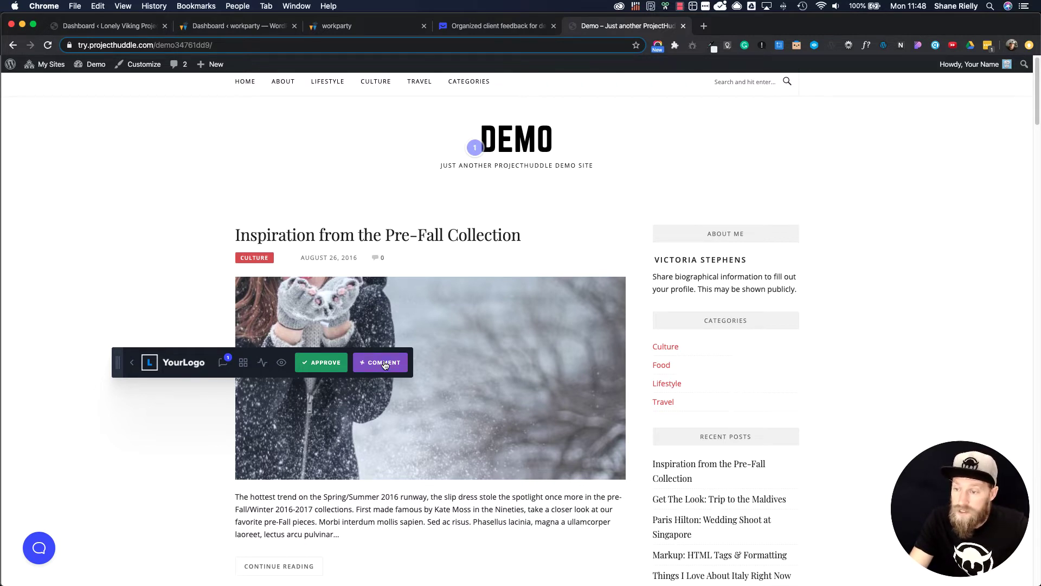
{"action": "left_click", "coordinate": [384, 364]}
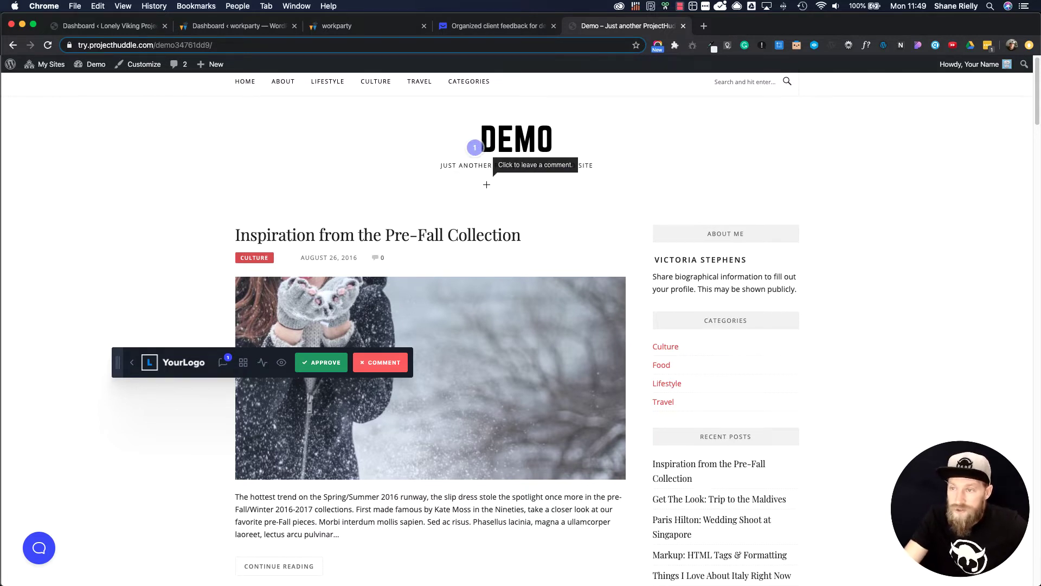
{"action": "scroll", "coordinate": [487, 184], "scroll_direction": "up", "scroll_amount": 1}
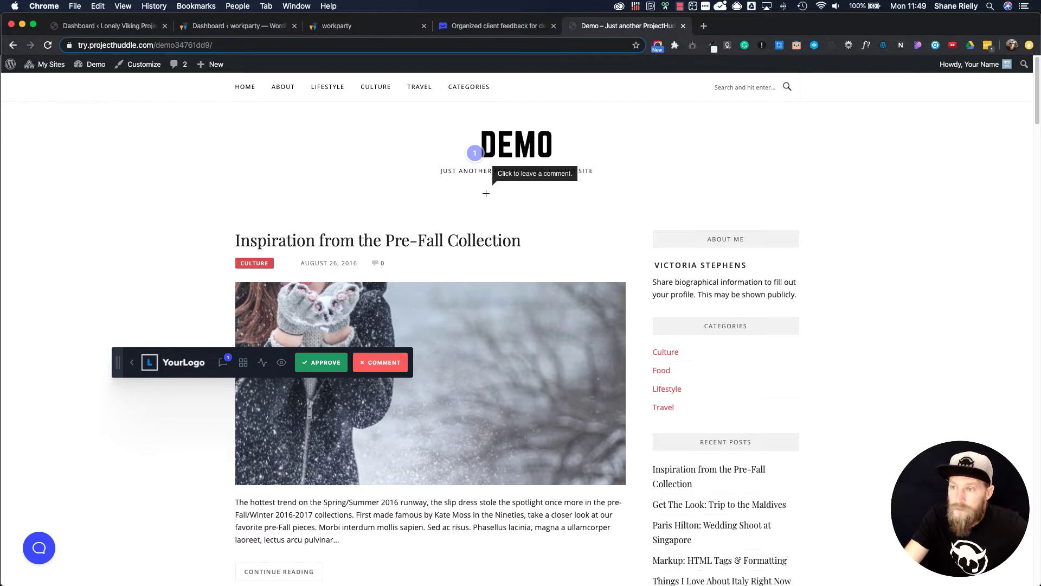
Pin a comment beside the top navigation, type the padding request and assign it to Me
{"action": "left_click", "coordinate": [210, 87]}
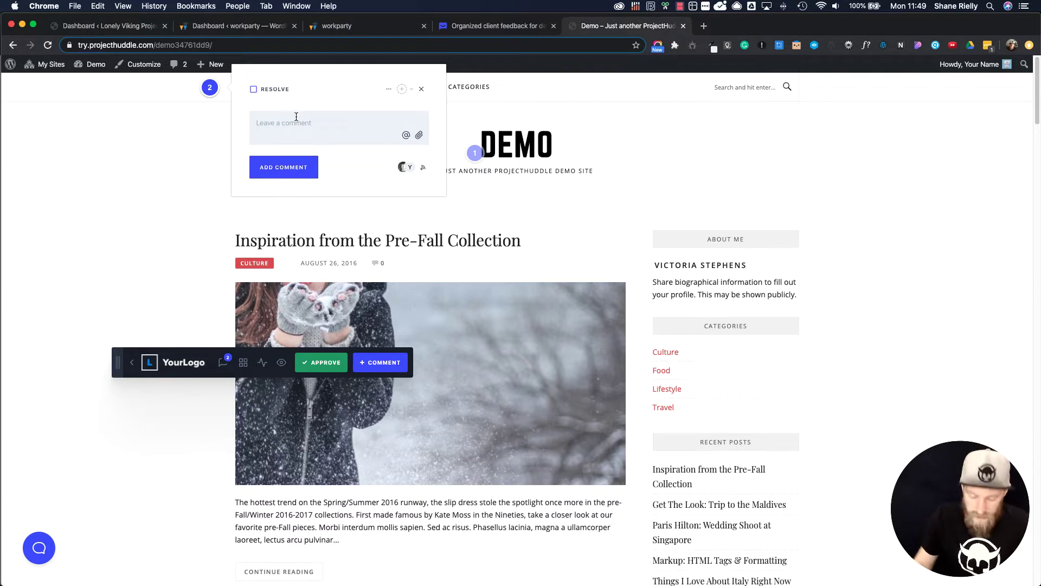
{"action": "type", "text": "Mo"}
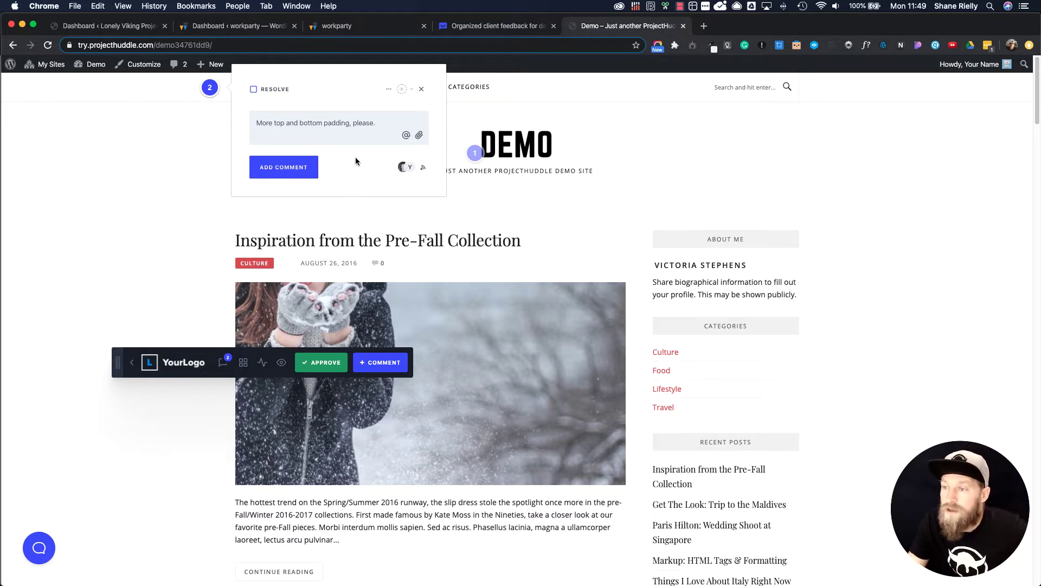
{"action": "left_click", "coordinate": [411, 90]}
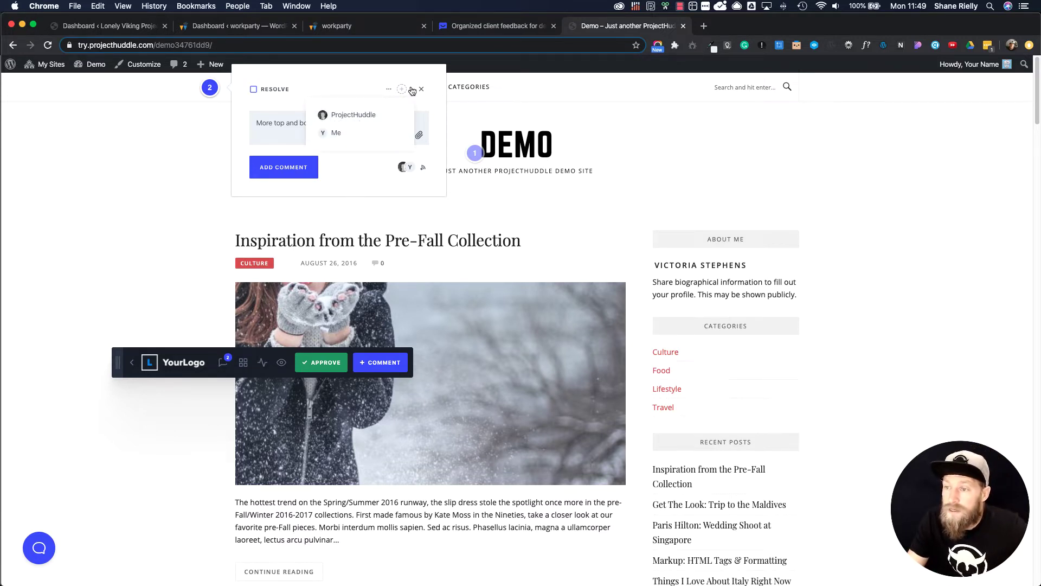
{"action": "left_click", "coordinate": [348, 138]}
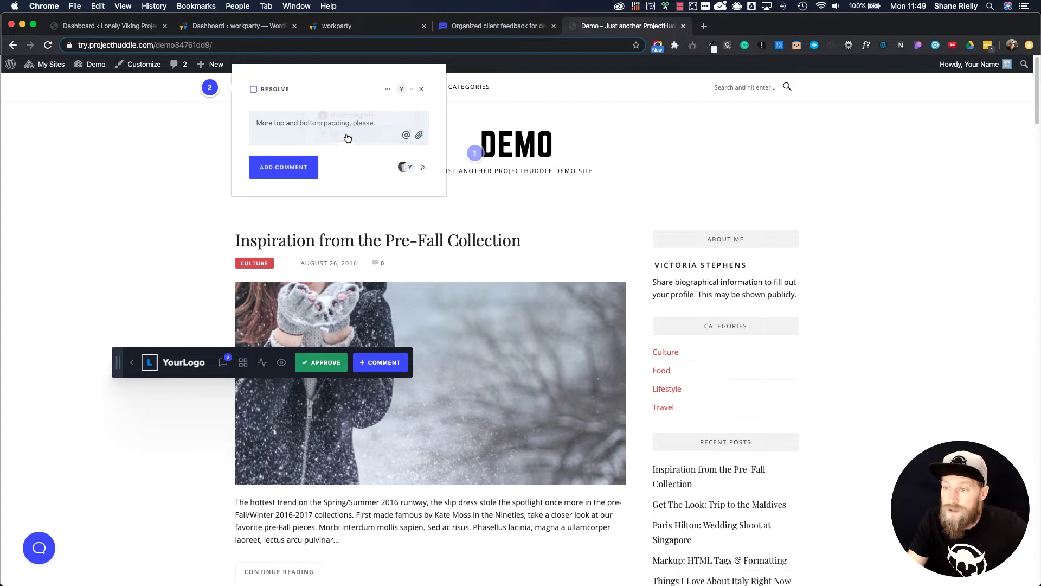
{"action": "left_click", "coordinate": [402, 91]}
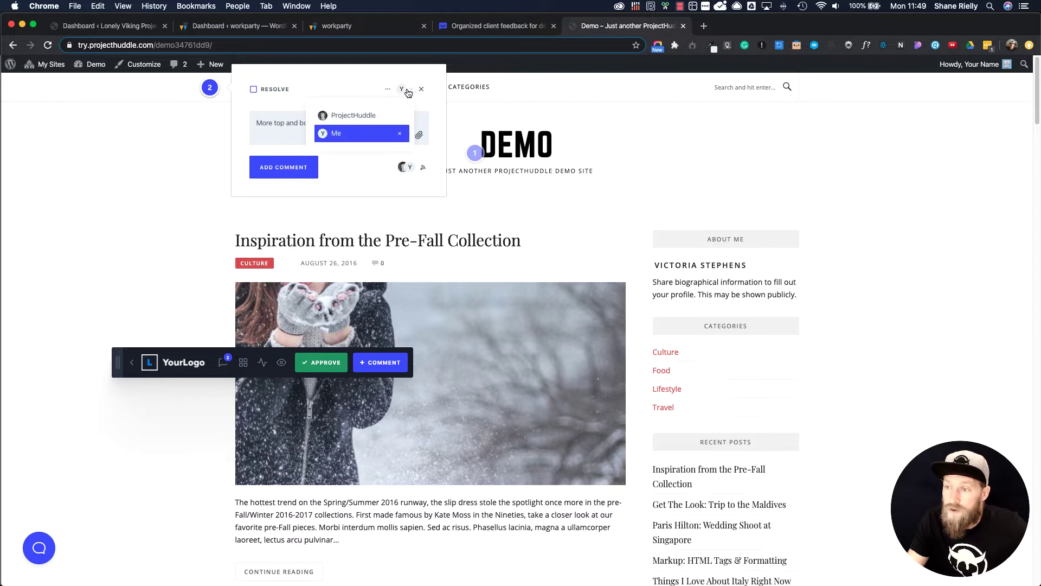
{"action": "left_click", "coordinate": [355, 161]}
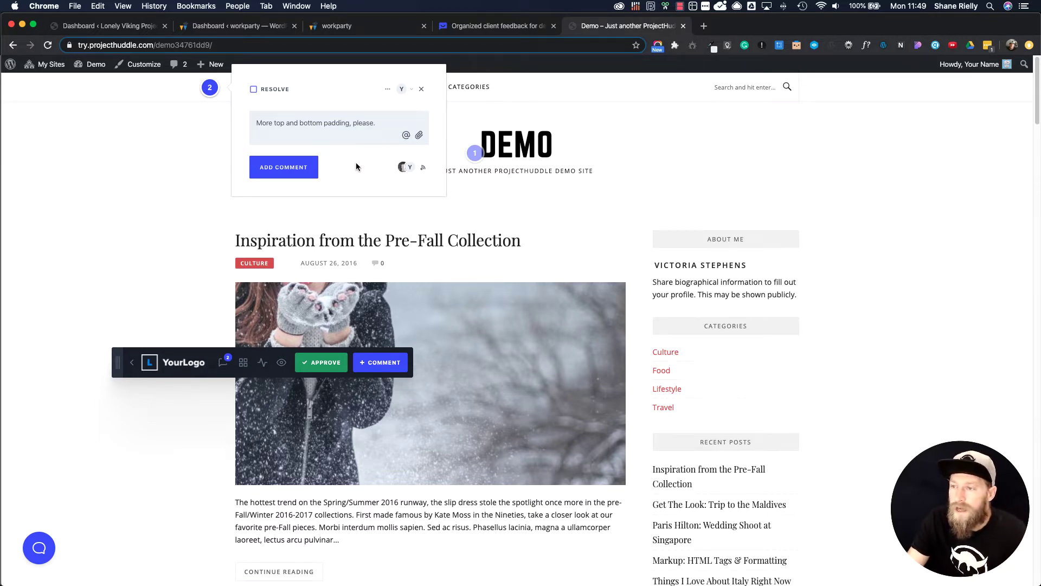
{"action": "left_click", "coordinate": [406, 135]}
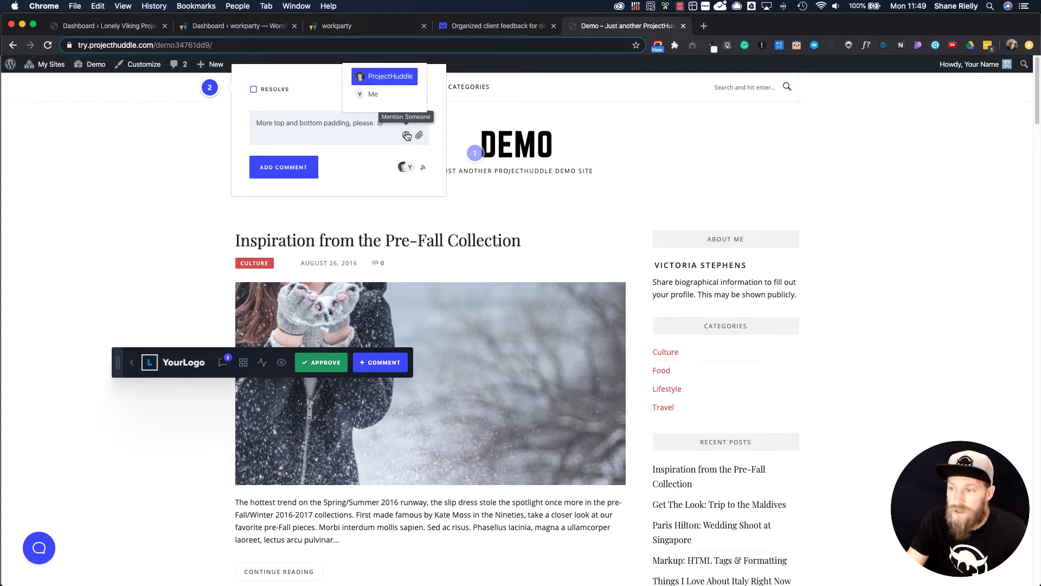
{"action": "left_click", "coordinate": [386, 77]}
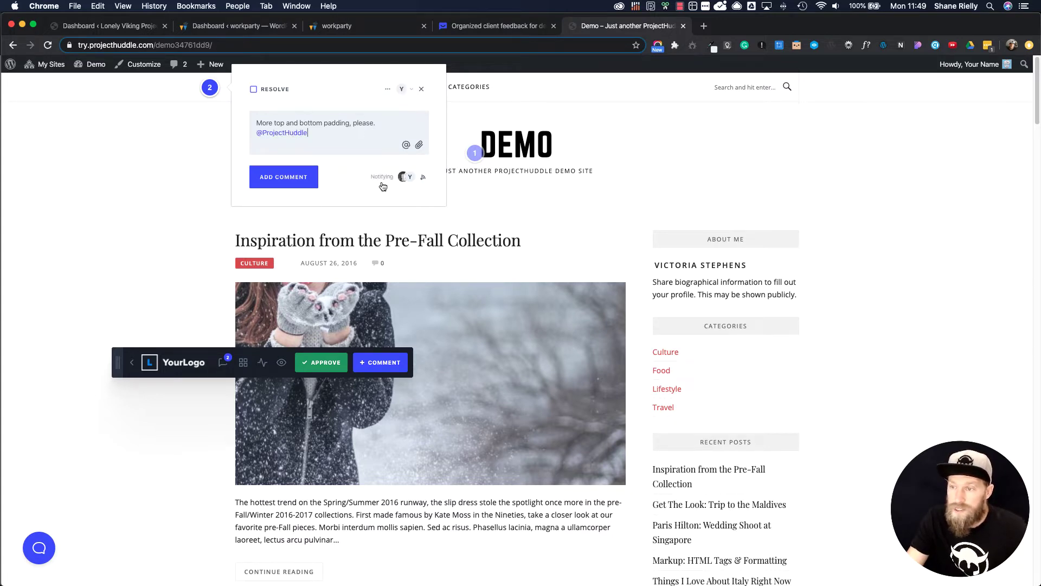
{"action": "left_click", "coordinate": [420, 146]}
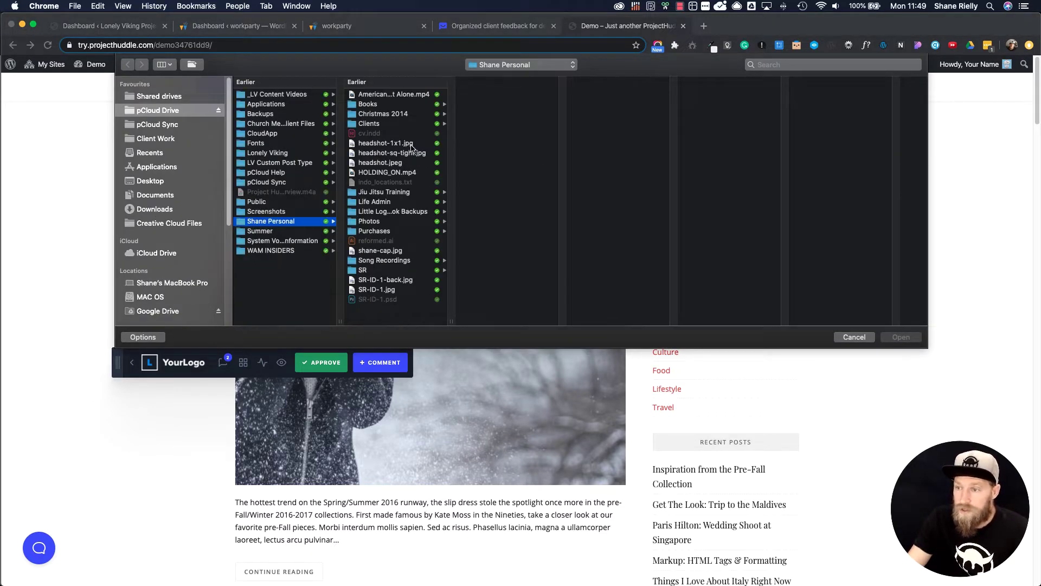
Attach headshot-1x1.jpg to the padding comment and post it
{"action": "left_click", "coordinate": [413, 144]}
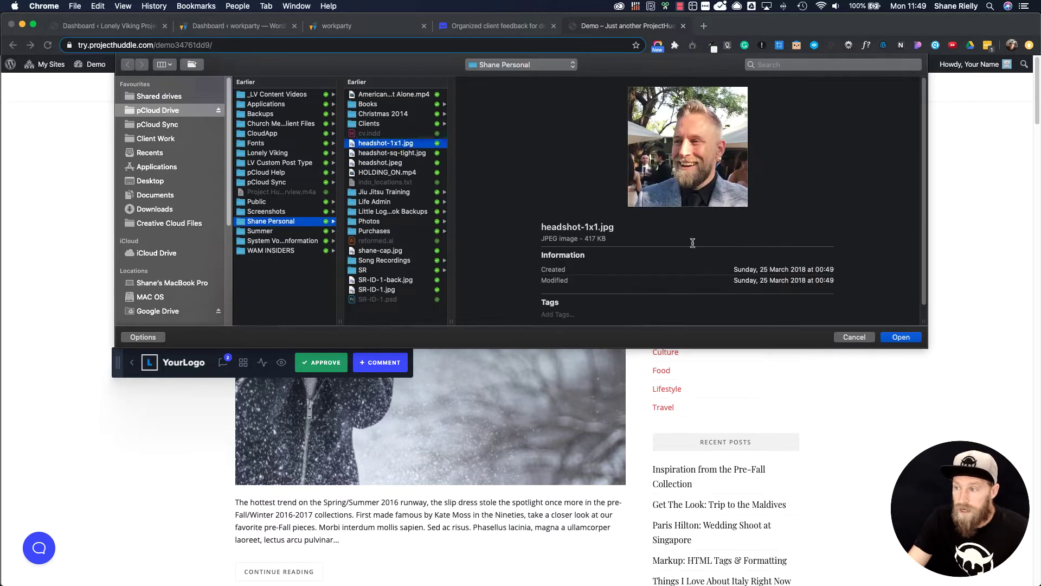
{"action": "left_click", "coordinate": [884, 338]}
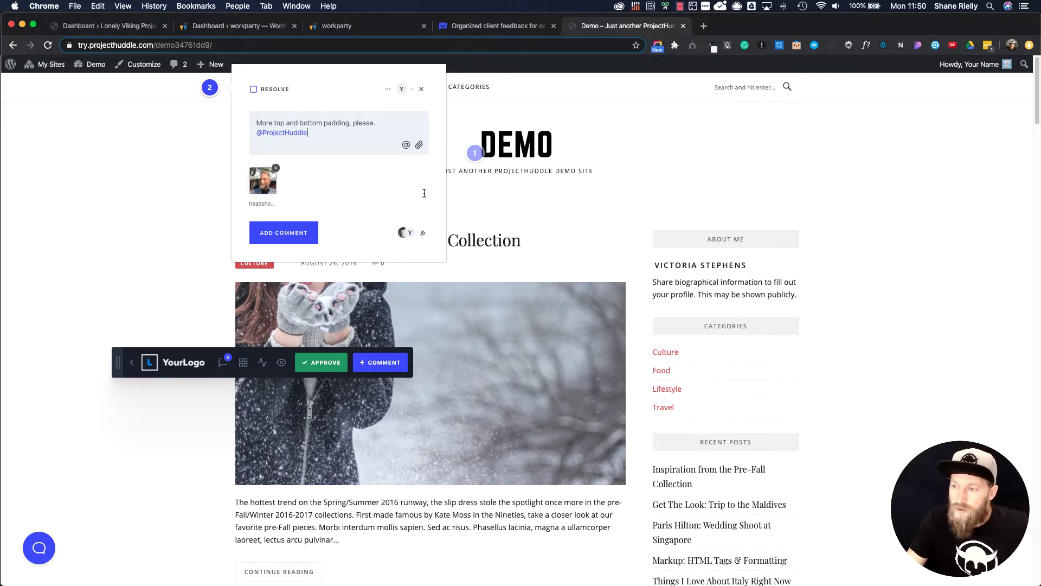
{"action": "left_click", "coordinate": [286, 242]}
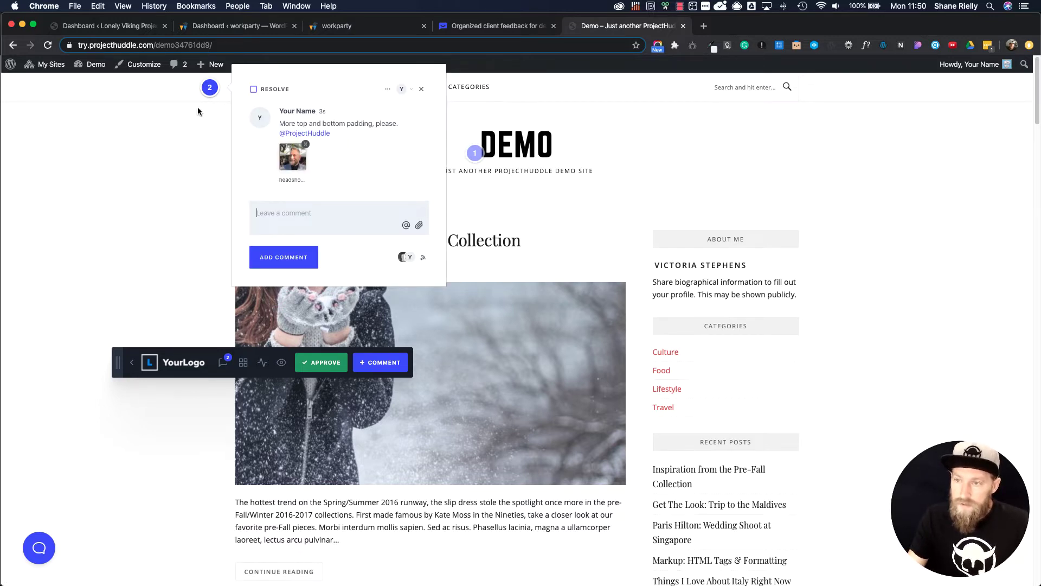
Move the toolbar over the post image, list comments from All Pages, and open pin 2's thread
{"action": "left_click", "coordinate": [209, 88]}
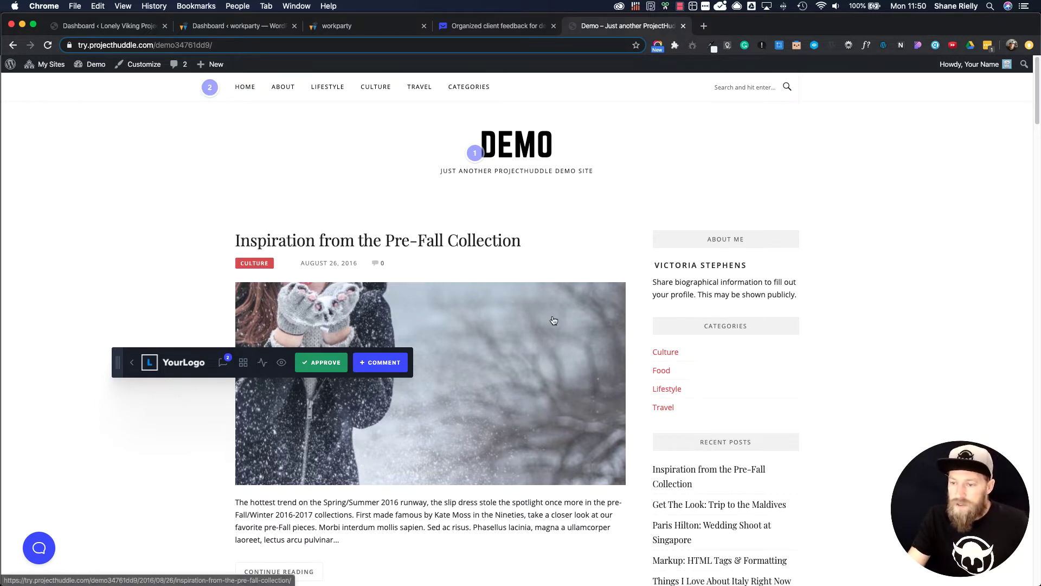
{"action": "left_click_drag", "start_coordinate": [118, 360], "coordinate": [337, 364]}
{"action": "left_click", "coordinate": [442, 368]}
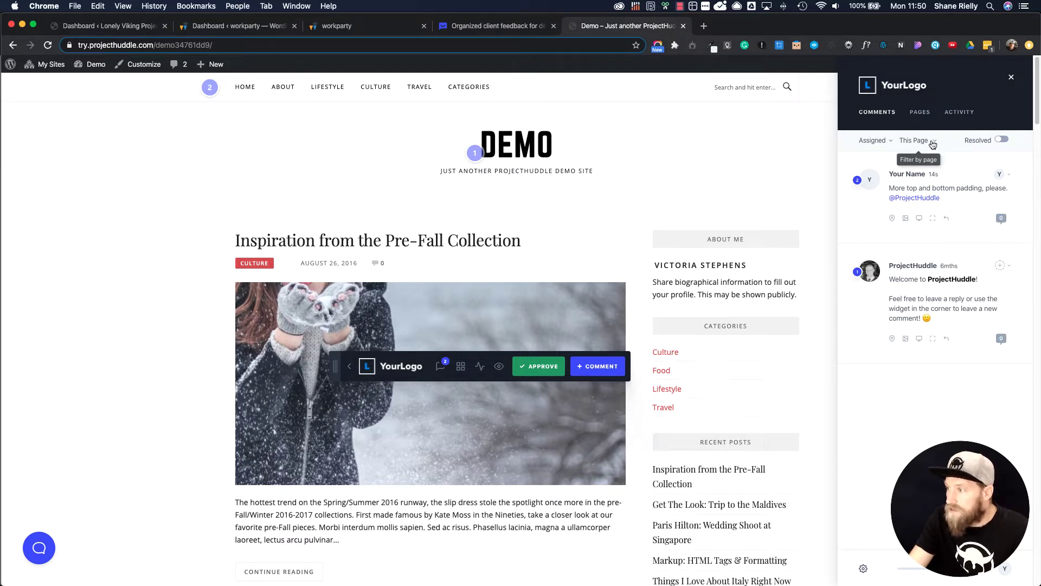
{"action": "left_click", "coordinate": [933, 142]}
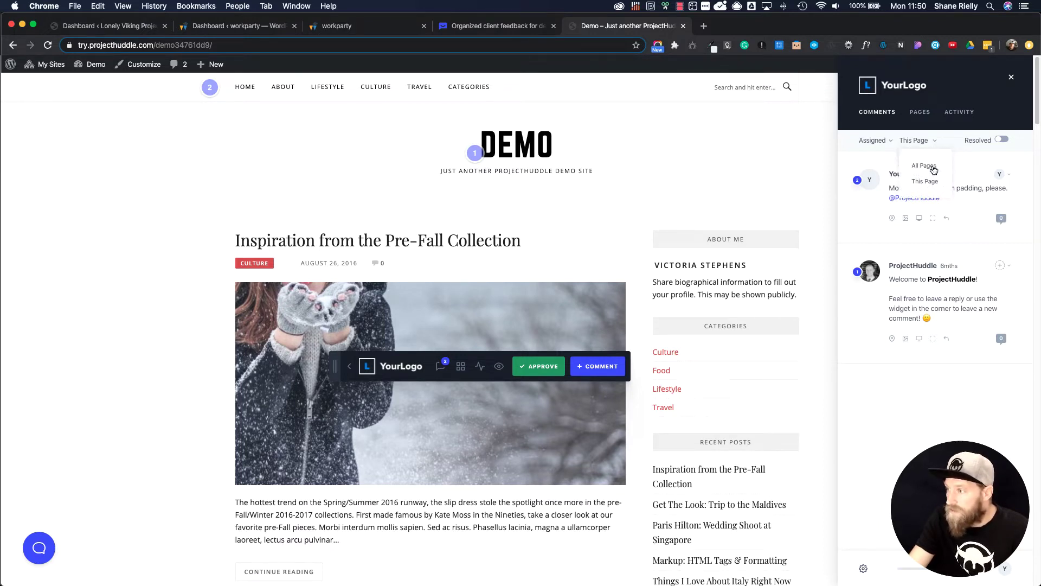
{"action": "left_click", "coordinate": [932, 165]}
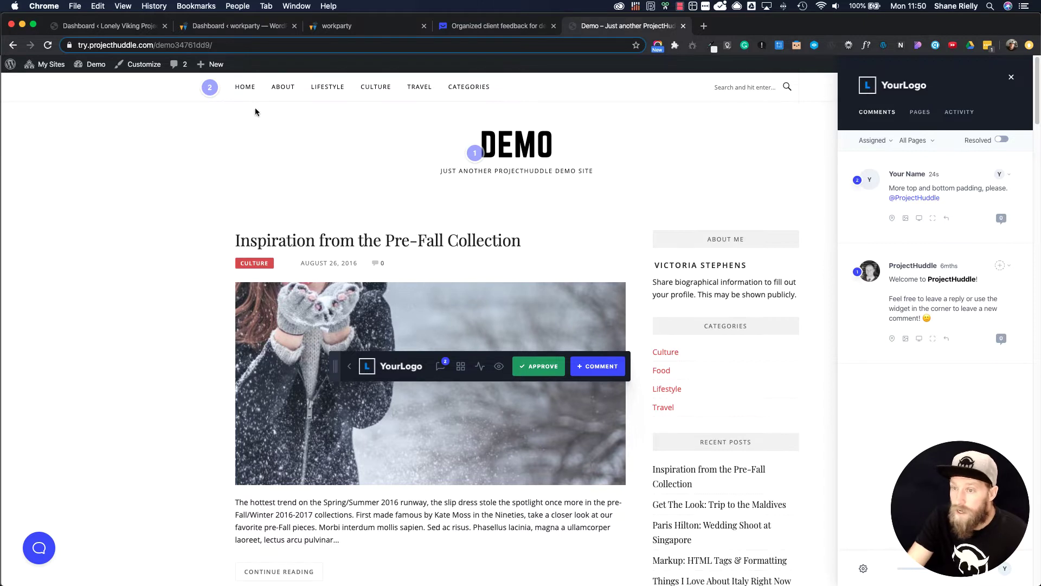
{"action": "left_click", "coordinate": [217, 86]}
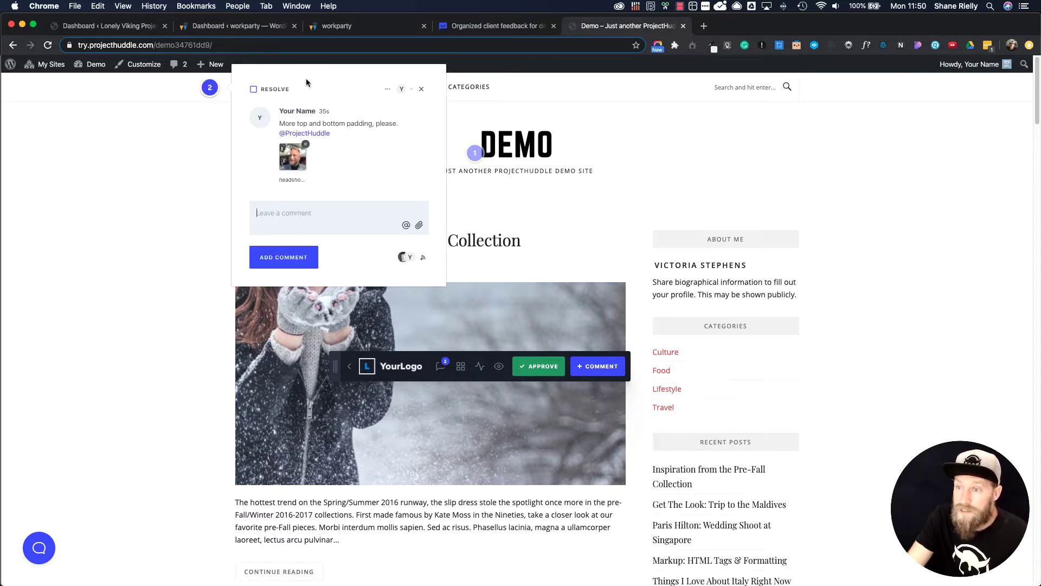
Mark the padding request as resolved and close its thread
{"action": "left_click", "coordinate": [253, 90]}
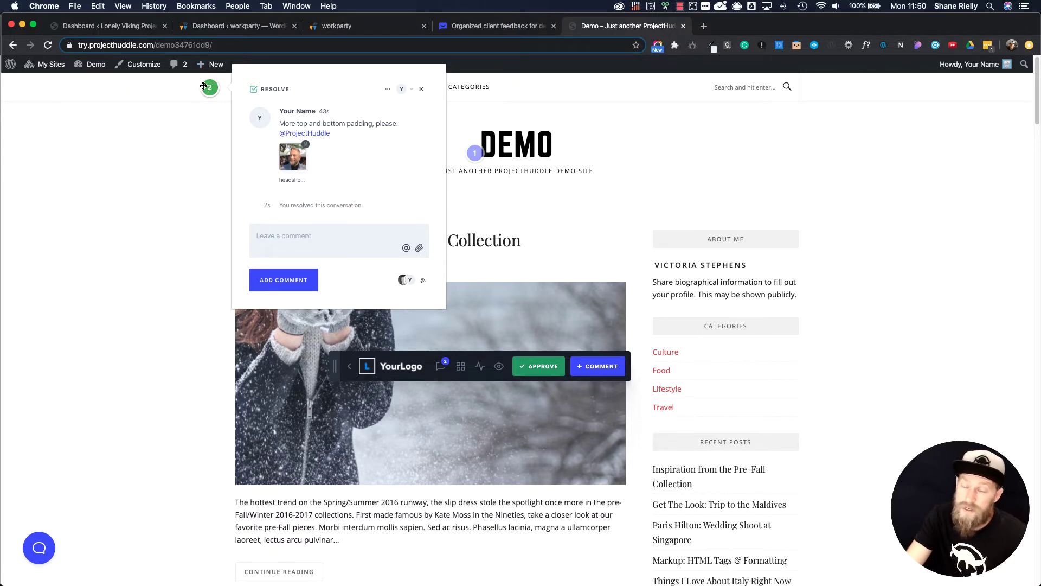
{"action": "left_click", "coordinate": [421, 89]}
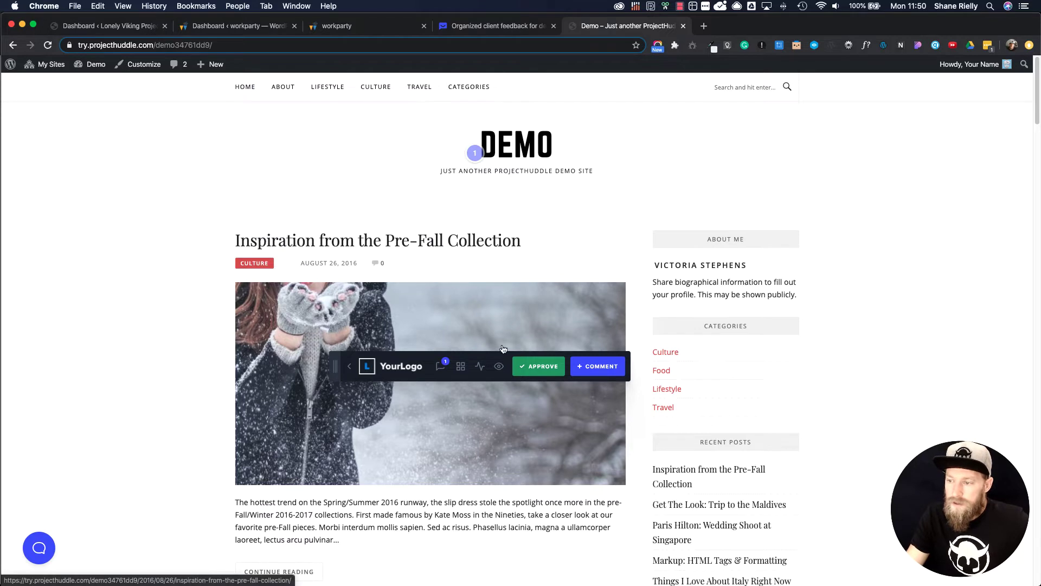
{"action": "left_click", "coordinate": [476, 154]}
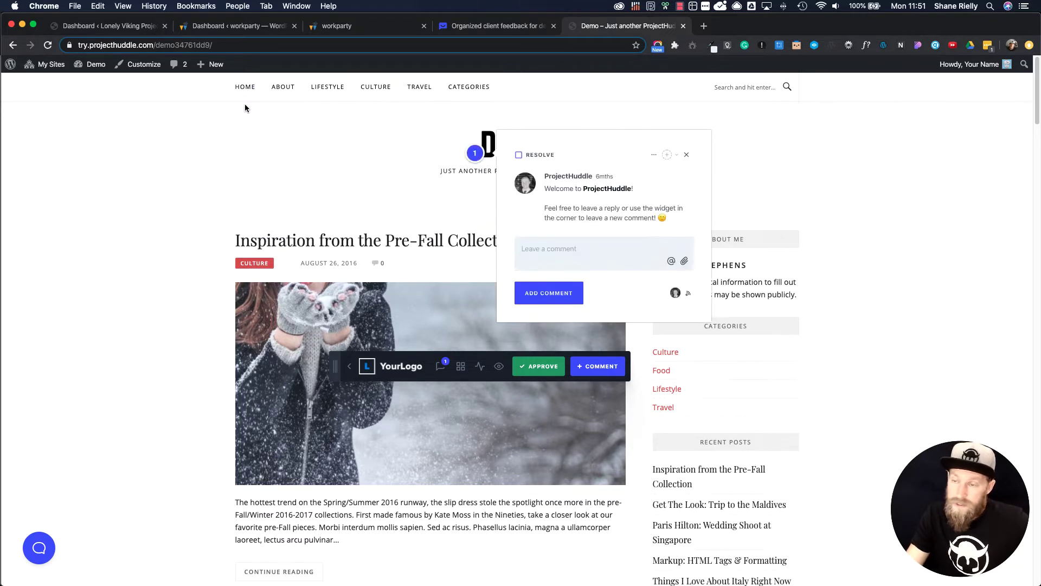
{"action": "left_click", "coordinate": [497, 325]}
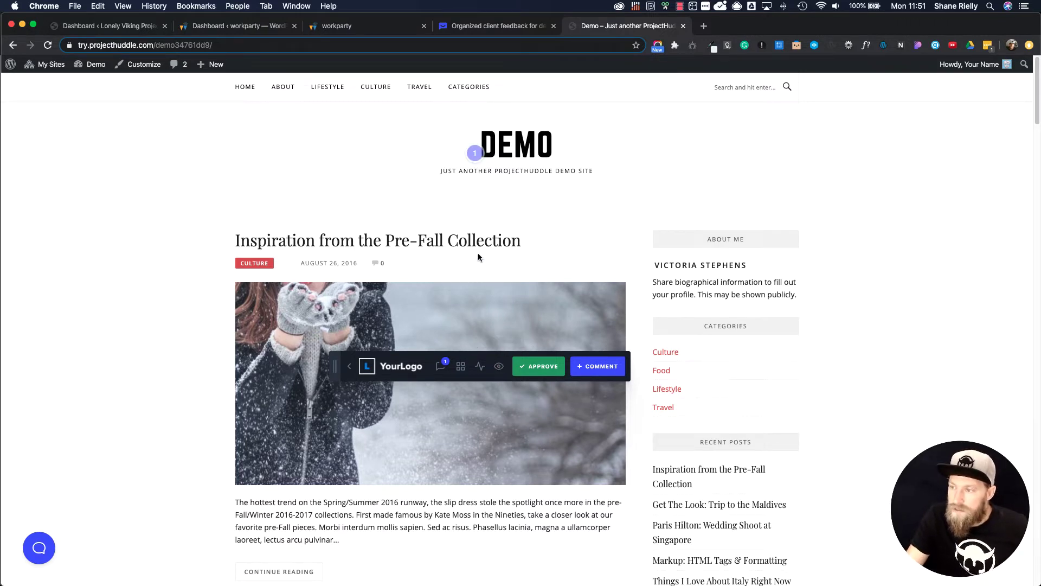
Drag the welcome comment's marker left of the DEMO heading, then toggle markers off and on
{"action": "left_click", "coordinate": [473, 151]}
{"action": "left_click_drag", "start_coordinate": [473, 150], "coordinate": [276, 174]}
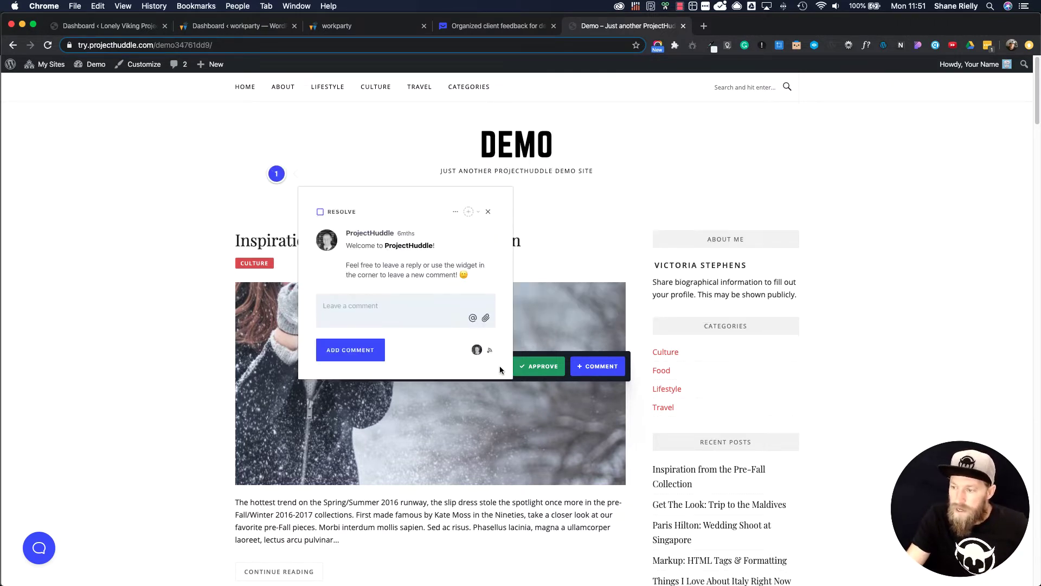
{"action": "left_click", "coordinate": [587, 165]}
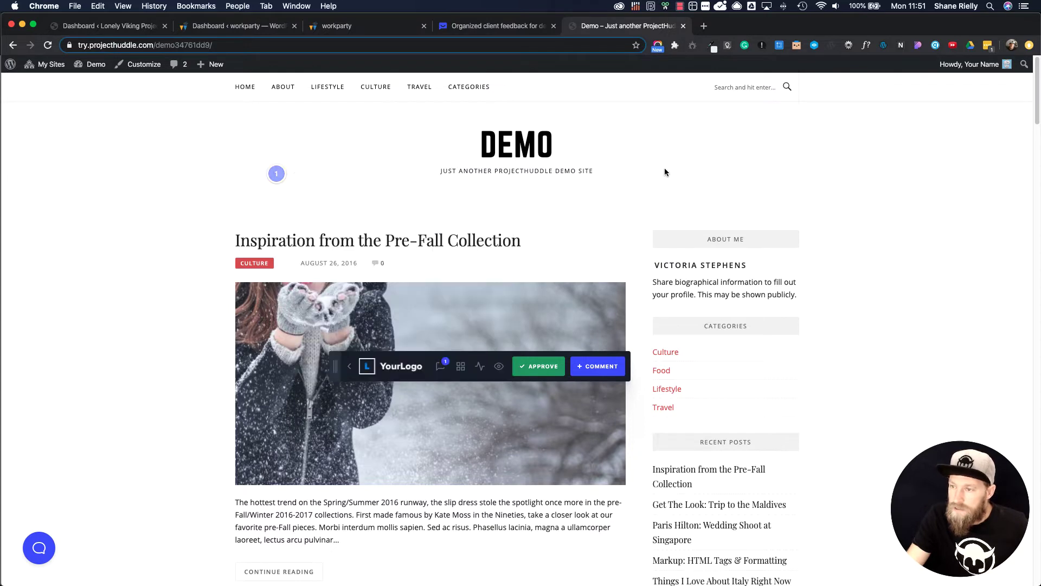
{"action": "left_click", "coordinate": [500, 369]}
{"action": "left_click", "coordinate": [500, 369]}
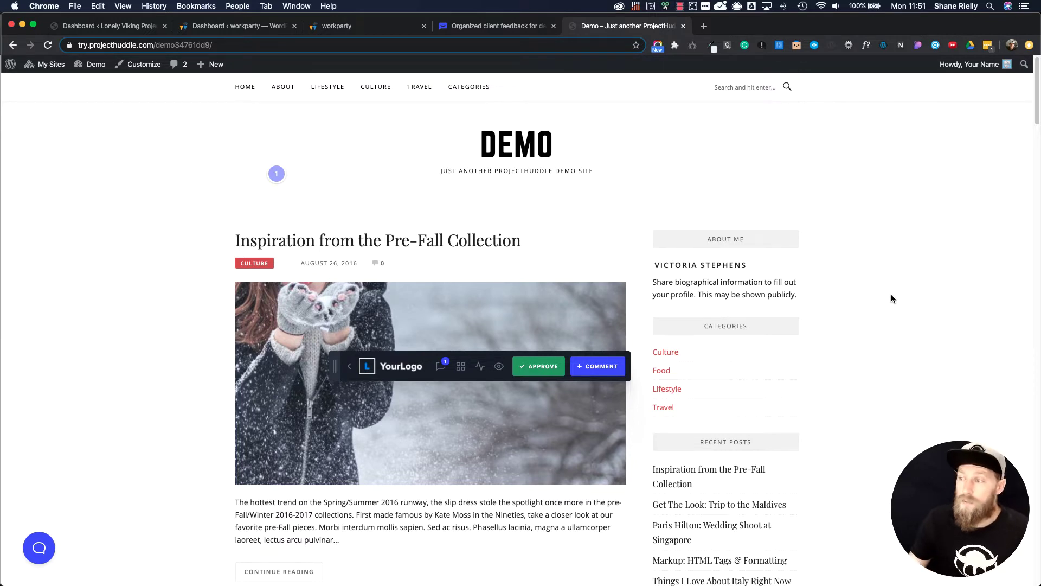
Switch to the Lonely Viking Projects Commenting WordPress dashboard
{"action": "left_click", "coordinate": [104, 31]}
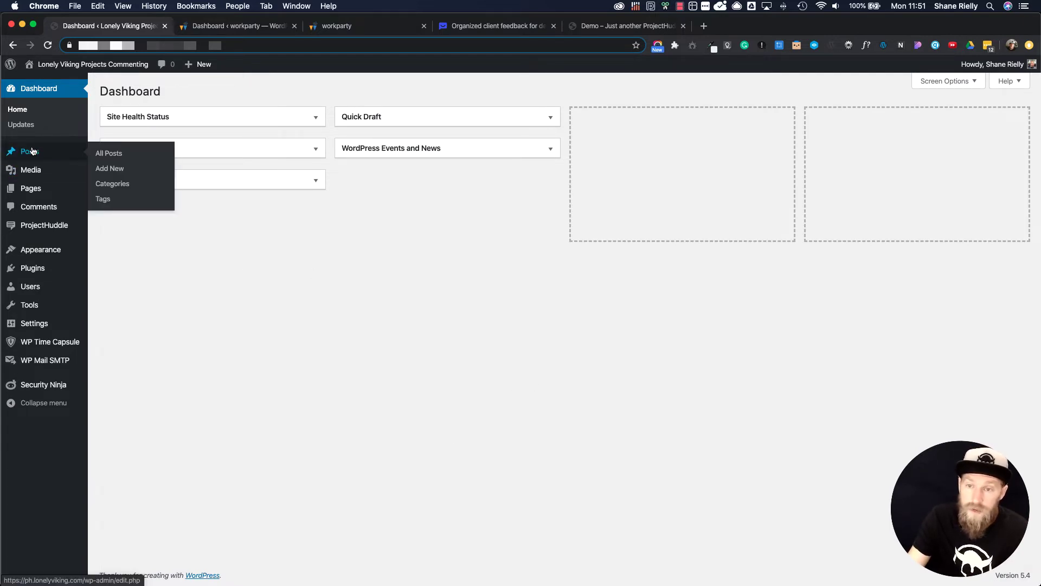
{"action": "mouse_move", "coordinate": [47, 226]}
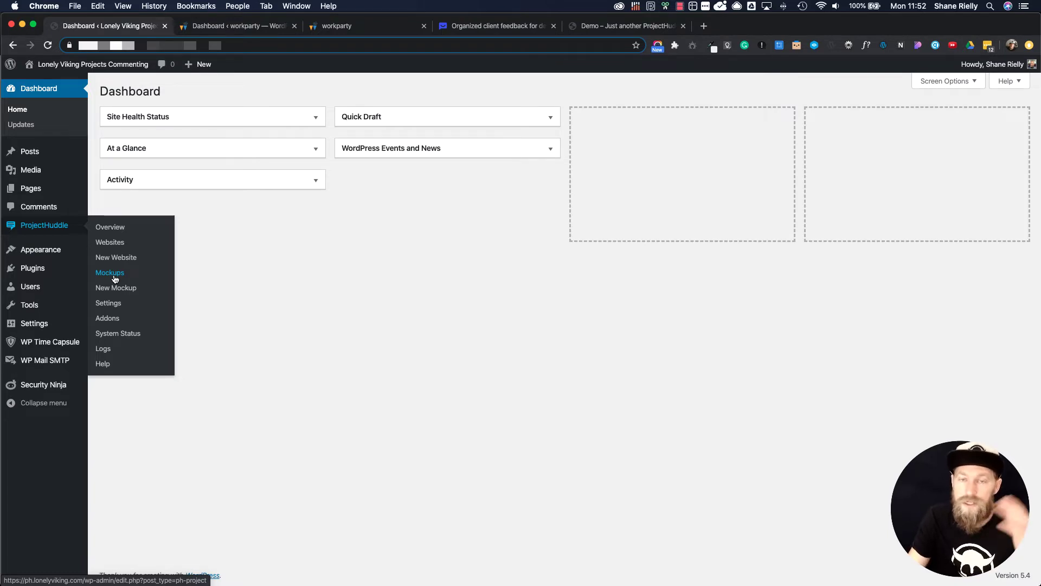
Open ProjectHuddle's Websites list and start a new website project with Add Website
{"action": "left_click", "coordinate": [108, 246]}
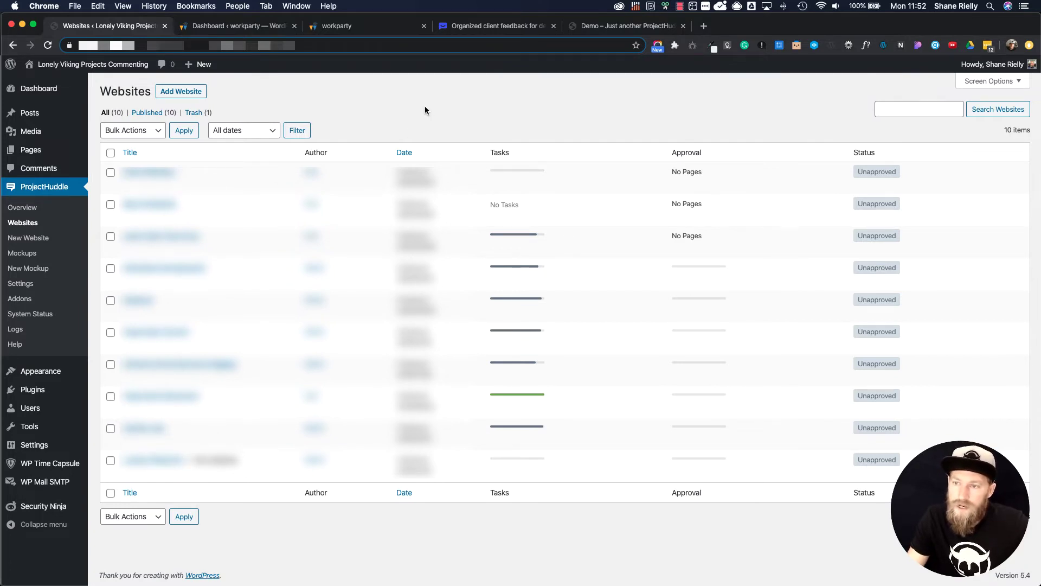
{"action": "left_click", "coordinate": [195, 93]}
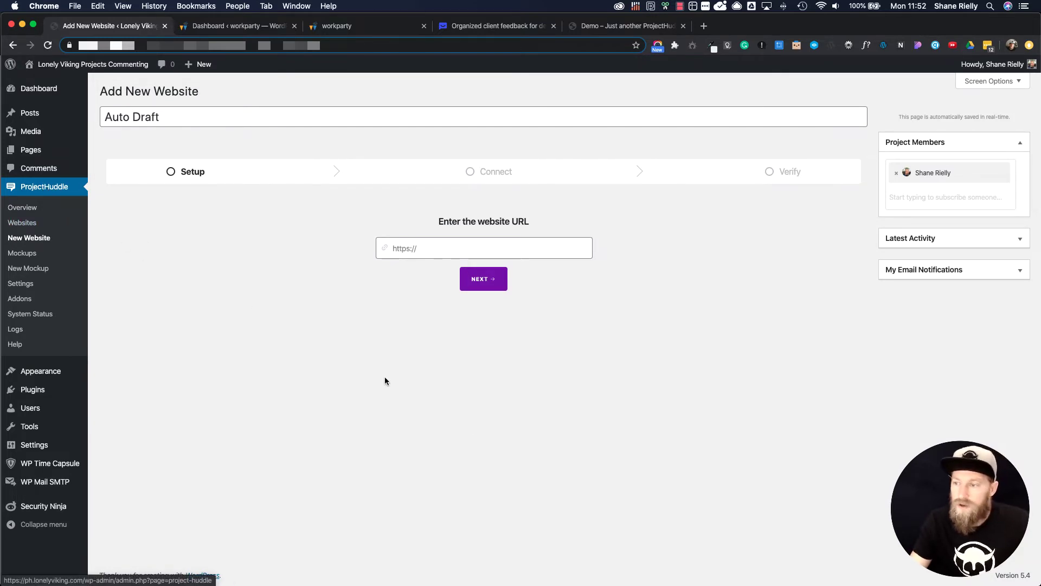
Replace the project title 'Auto Draft' with 'workparty'
{"action": "left_click", "coordinate": [334, 28]}
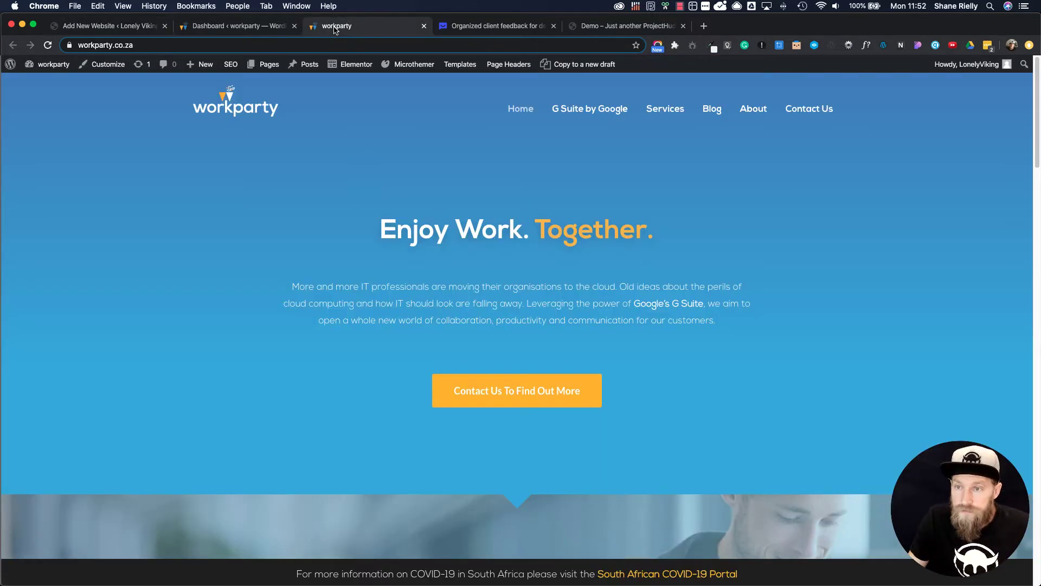
{"action": "left_click", "coordinate": [155, 44]}
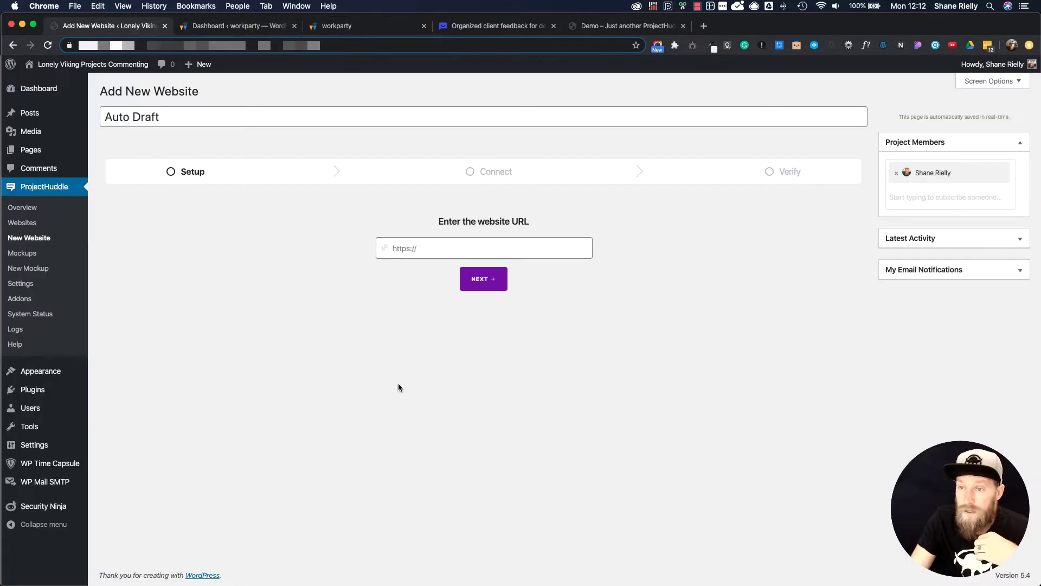
{"action": "left_click", "coordinate": [202, 113]}
{"action": "left_click_drag", "start_coordinate": [165, 114], "coordinate": [84, 114]}
{"action": "left_click", "coordinate": [337, 326]}
{"action": "left_click_drag", "start_coordinate": [168, 117], "coordinate": [100, 111]}
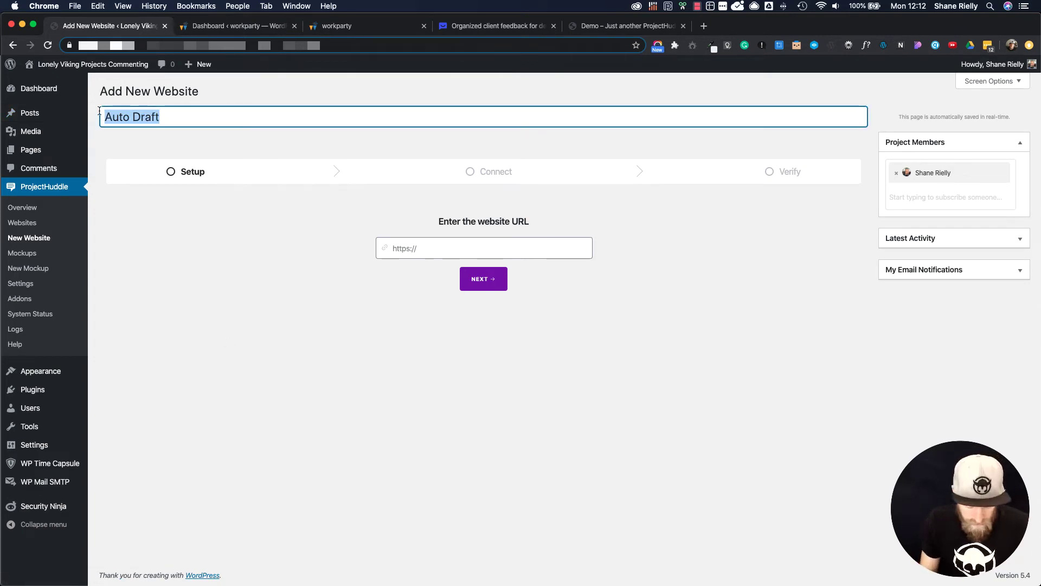
{"action": "type", "text": "workp"}
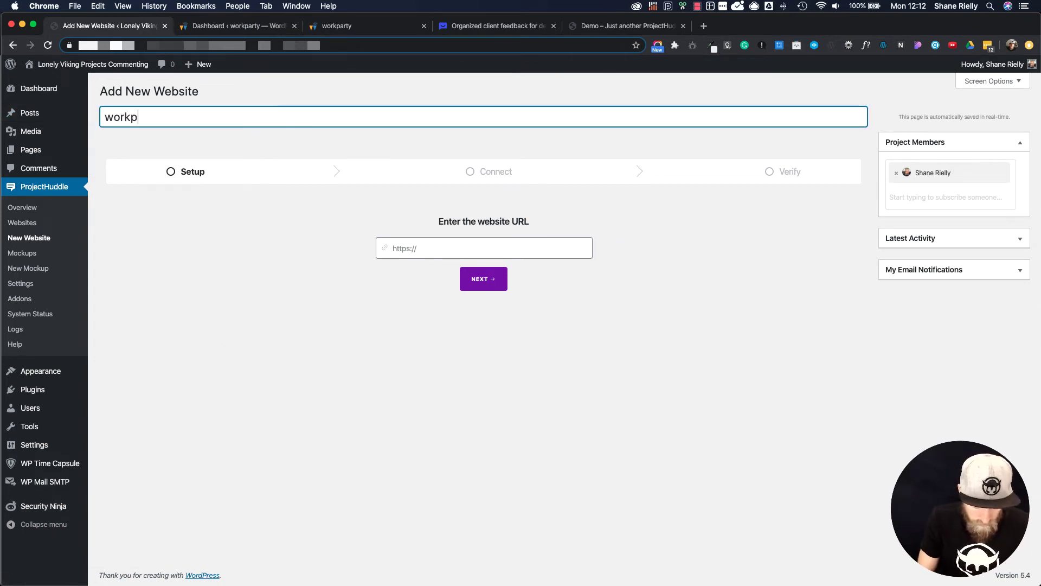
{"action": "type", "text": "arty"}
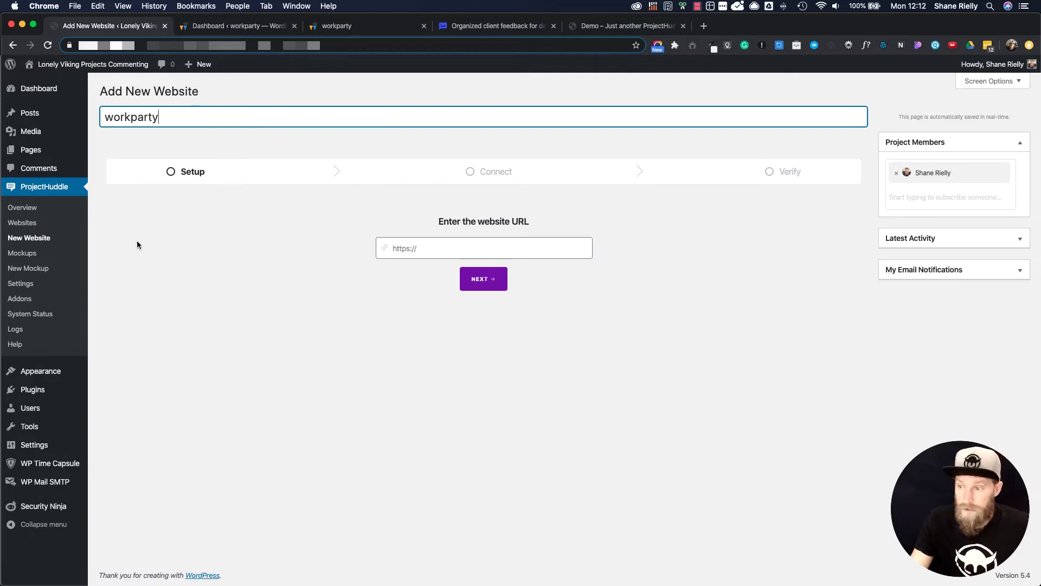
{"action": "left_click", "coordinate": [336, 317]}
{"action": "left_click", "coordinate": [409, 248]}
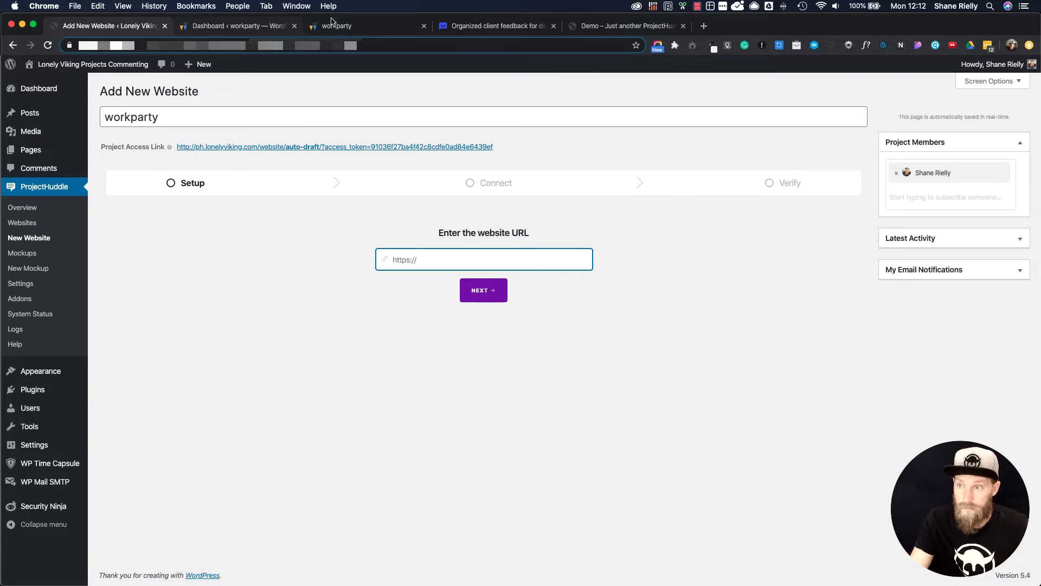
{"action": "left_click", "coordinate": [337, 24]}
{"action": "left_click", "coordinate": [285, 39]}
{"action": "key", "text": "super+c"}
{"action": "left_click", "coordinate": [99, 27]}
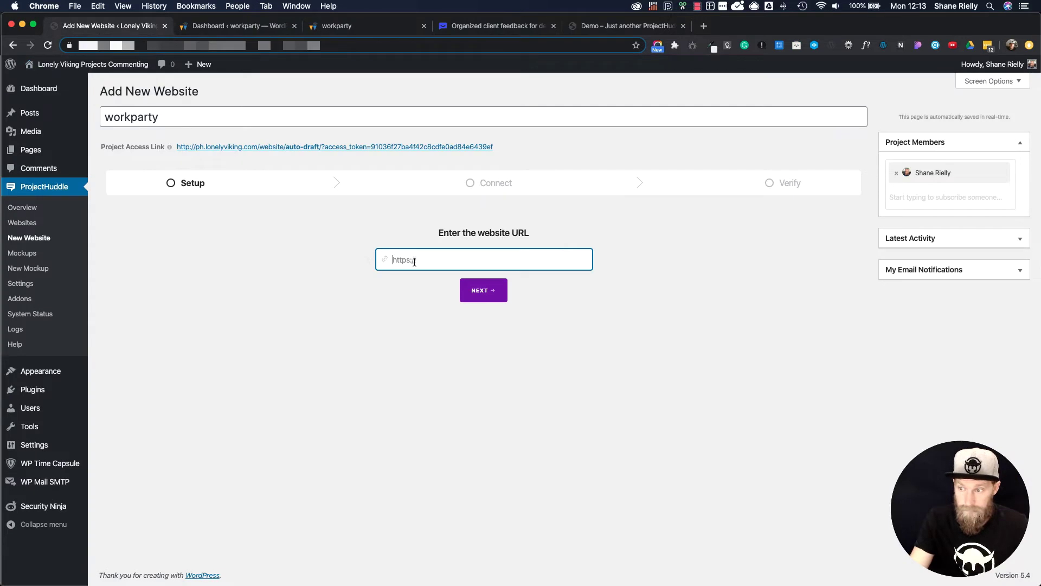
{"action": "key", "text": "super+v"}
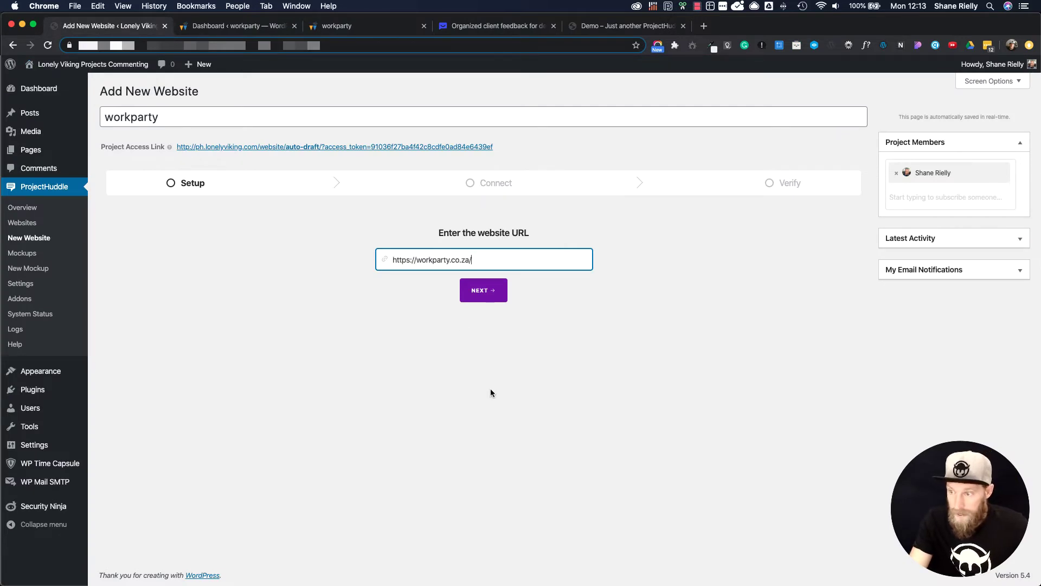
{"action": "left_click", "coordinate": [490, 393]}
{"action": "left_click", "coordinate": [485, 296]}
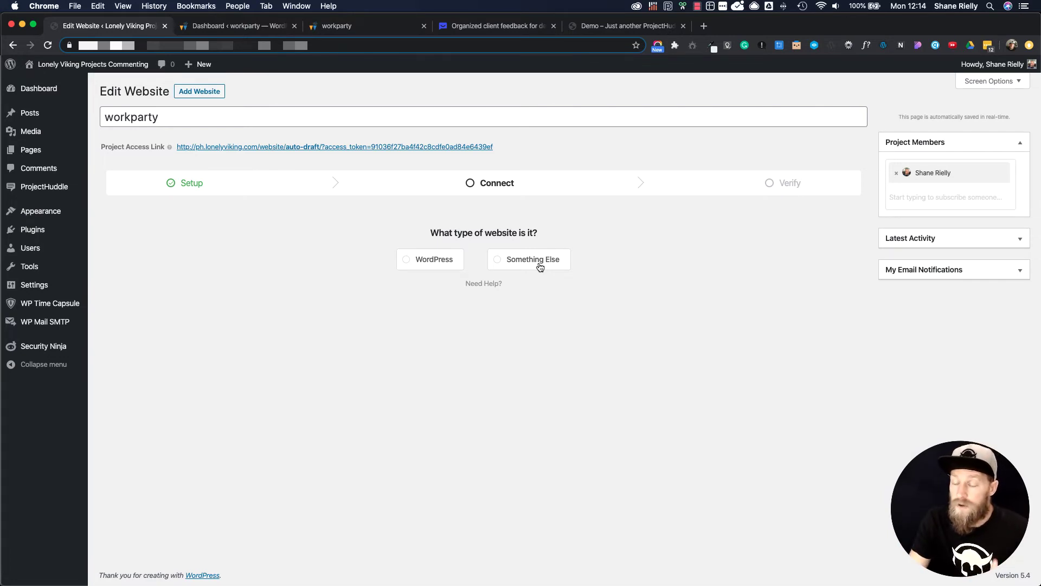
Choose WordPress, enter the admin username and password, then connect and install the child plugin
{"action": "left_click", "coordinate": [435, 260]}
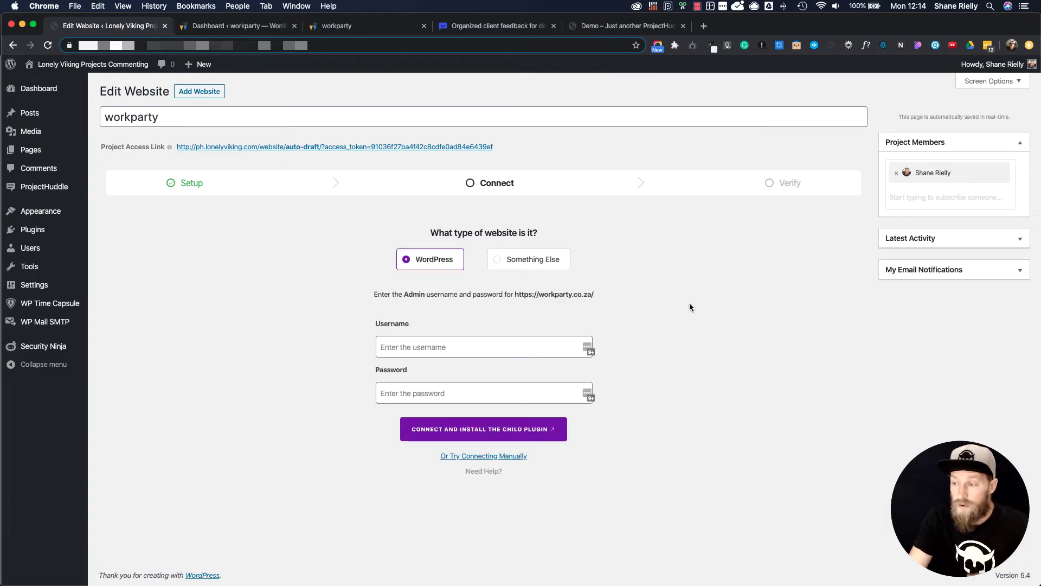
{"action": "left_click", "coordinate": [506, 353]}
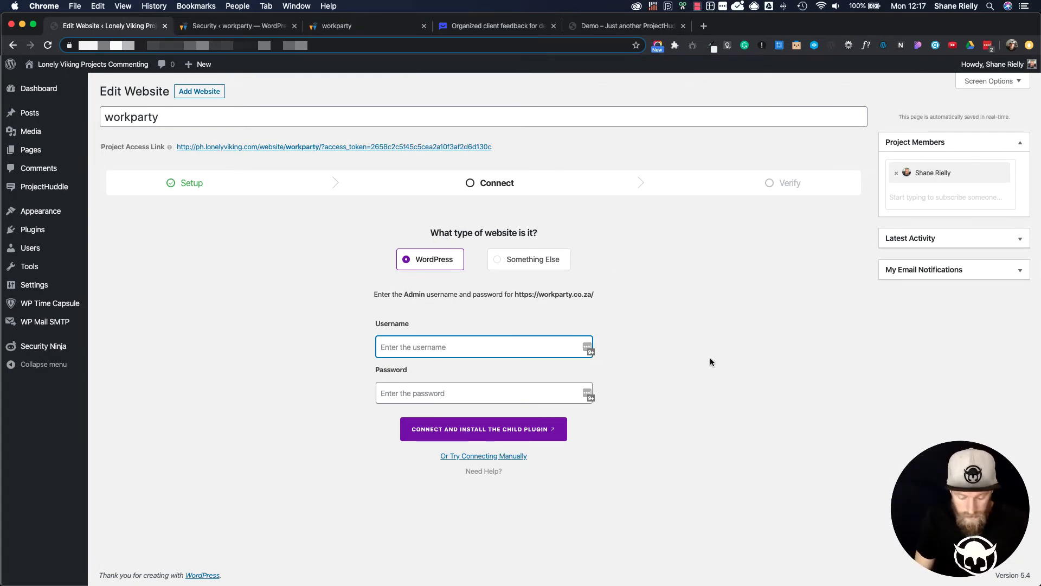
{"action": "type", "text": "Lonely"}
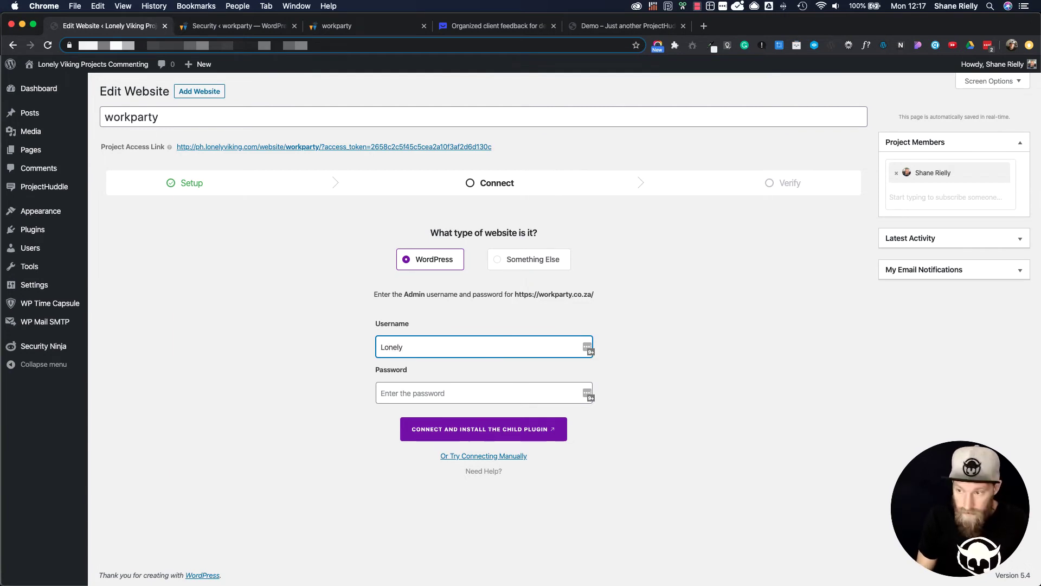
{"action": "type", "text": "Viking"}
{"action": "key", "text": "Tab"}
{"action": "key", "text": "super+v"}
{"action": "left_click", "coordinate": [623, 533]}
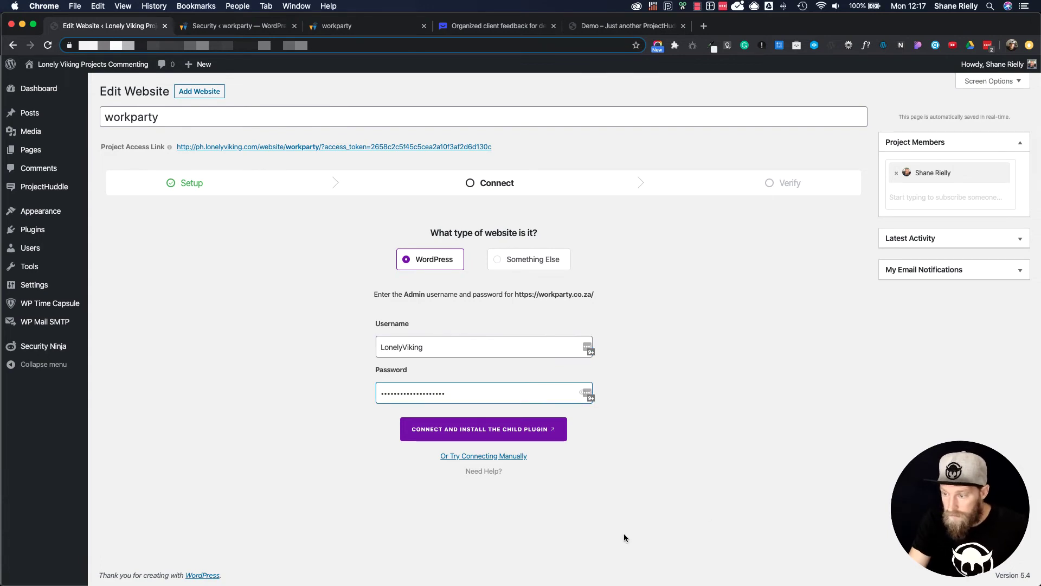
{"action": "left_click", "coordinate": [517, 435]}
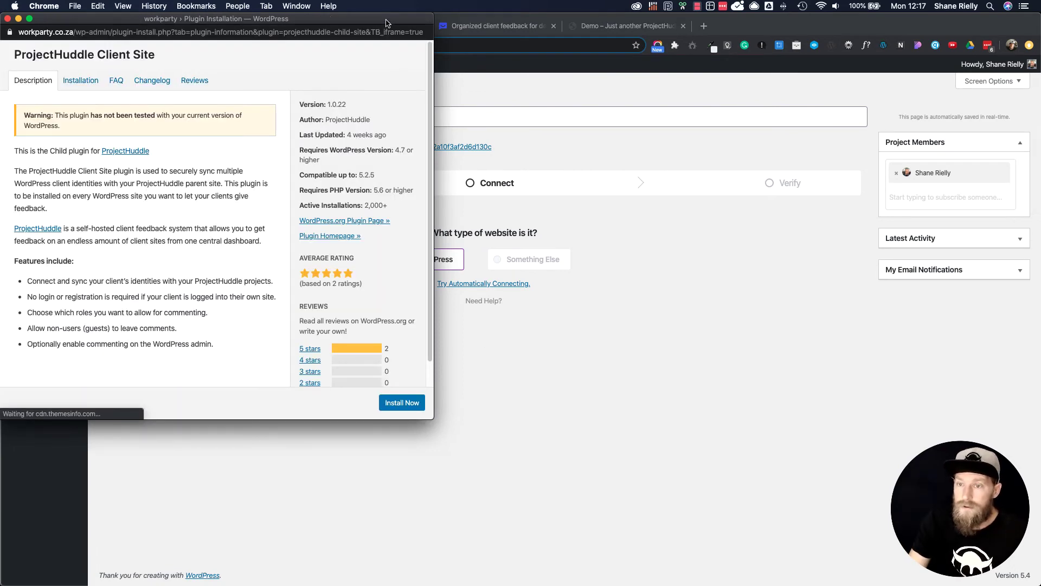
Install and activate ProjectHuddle Client Site 1.0.22 from the plugin details window
{"action": "left_click_drag", "start_coordinate": [386, 32], "coordinate": [441, 35]}
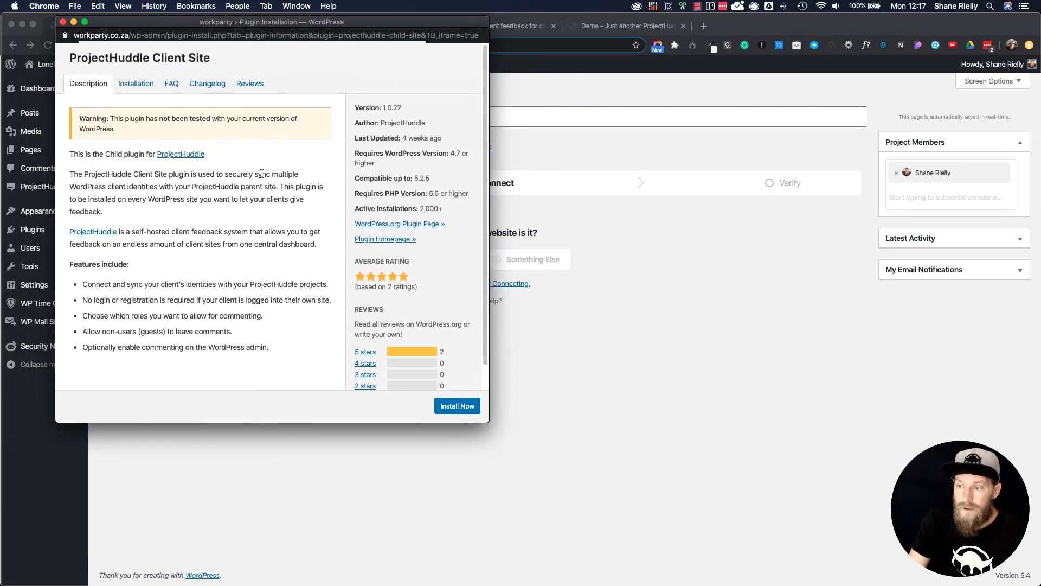
{"action": "scroll", "coordinate": [293, 231], "scroll_direction": "down", "scroll_amount": 2}
{"action": "scroll", "coordinate": [293, 230], "scroll_direction": "up", "scroll_amount": 2}
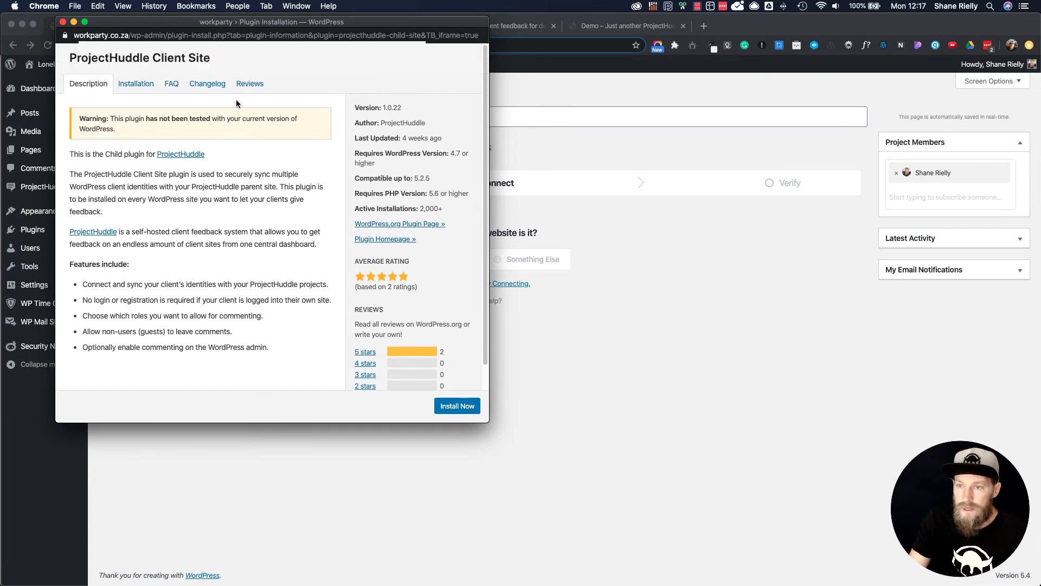
{"action": "left_click_drag", "start_coordinate": [489, 422], "coordinate": [495, 429]}
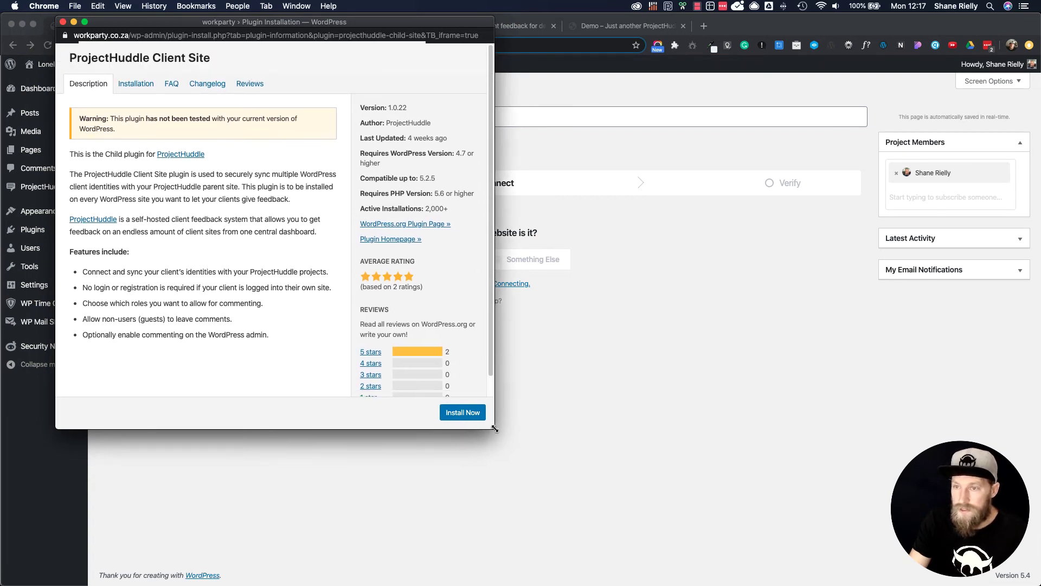
{"action": "left_click", "coordinate": [76, 35]}
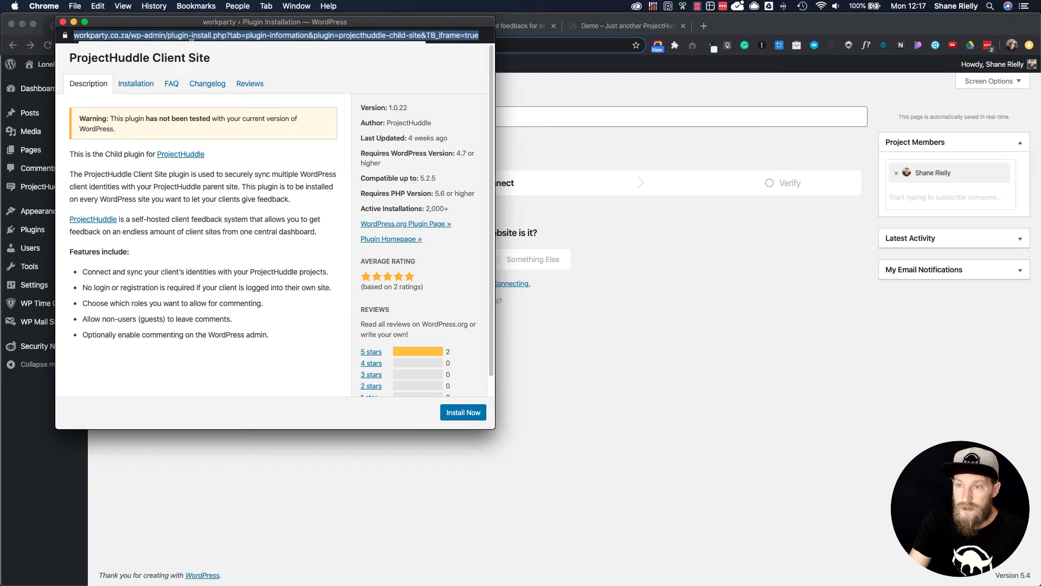
{"action": "left_click", "coordinate": [456, 417]}
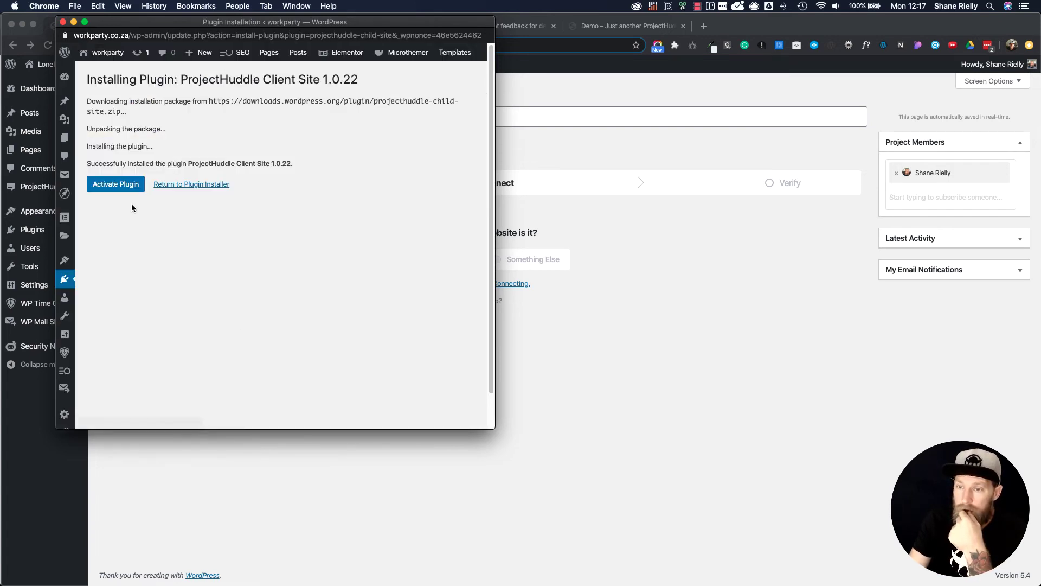
{"action": "left_click", "coordinate": [126, 186]}
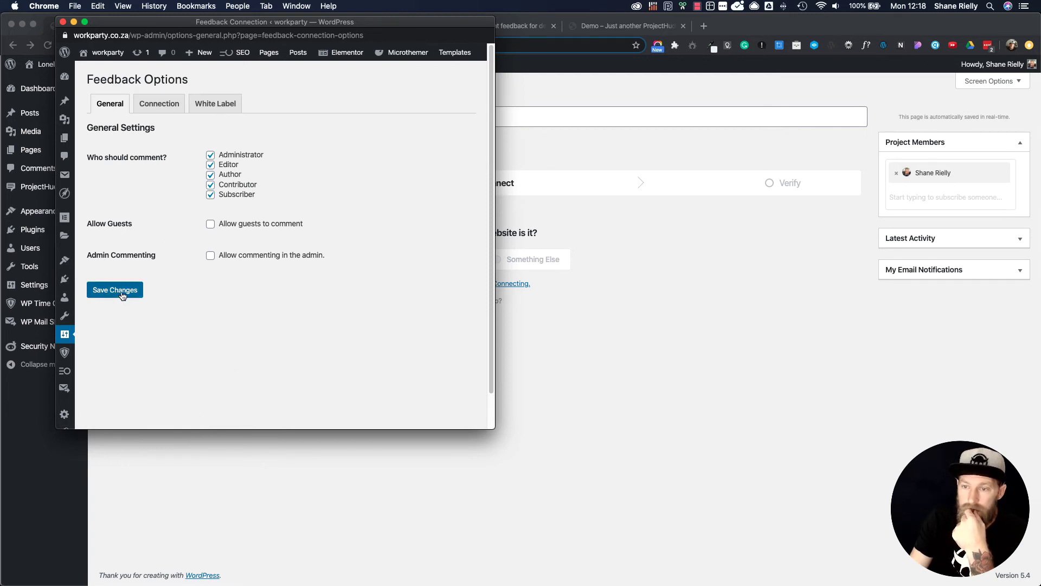
Tick 'Allow guests to comment' and save the Feedback Options
{"action": "left_click", "coordinate": [210, 225]}
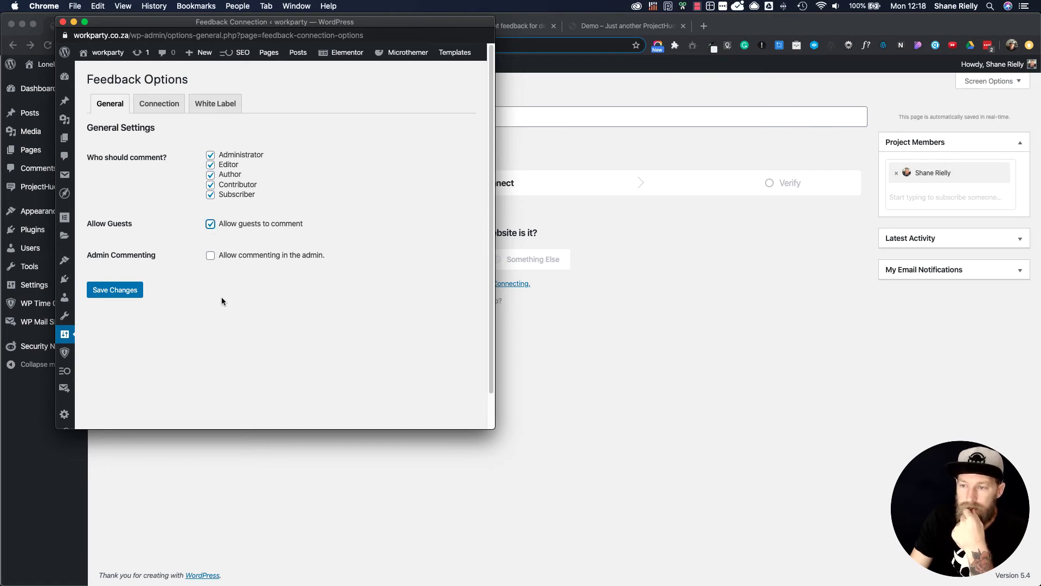
{"action": "left_click", "coordinate": [127, 292]}
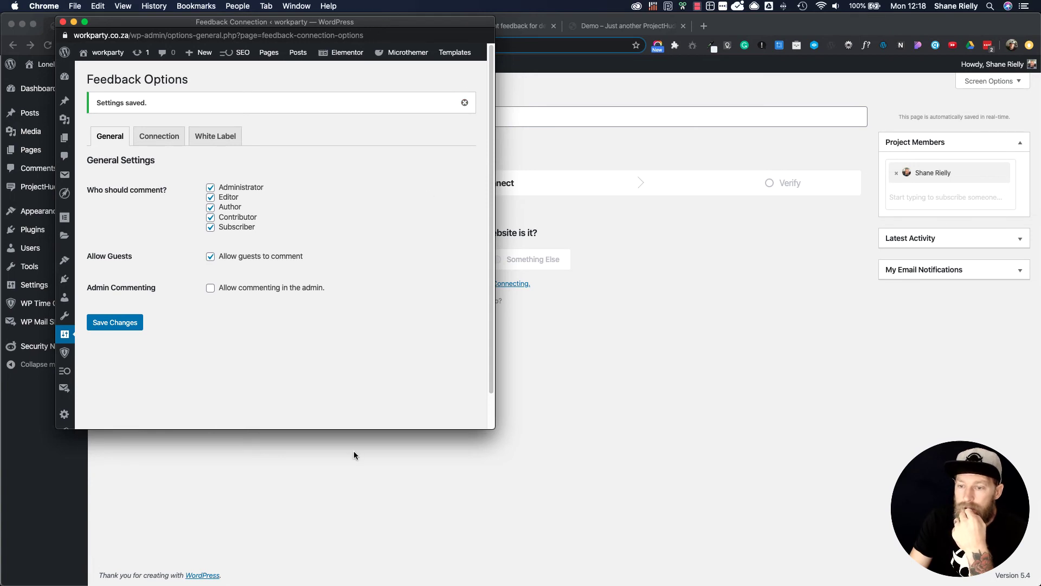
{"action": "scroll", "coordinate": [360, 372], "scroll_direction": "down", "scroll_amount": 2}
{"action": "scroll", "coordinate": [359, 372], "scroll_direction": "up", "scroll_amount": 2}
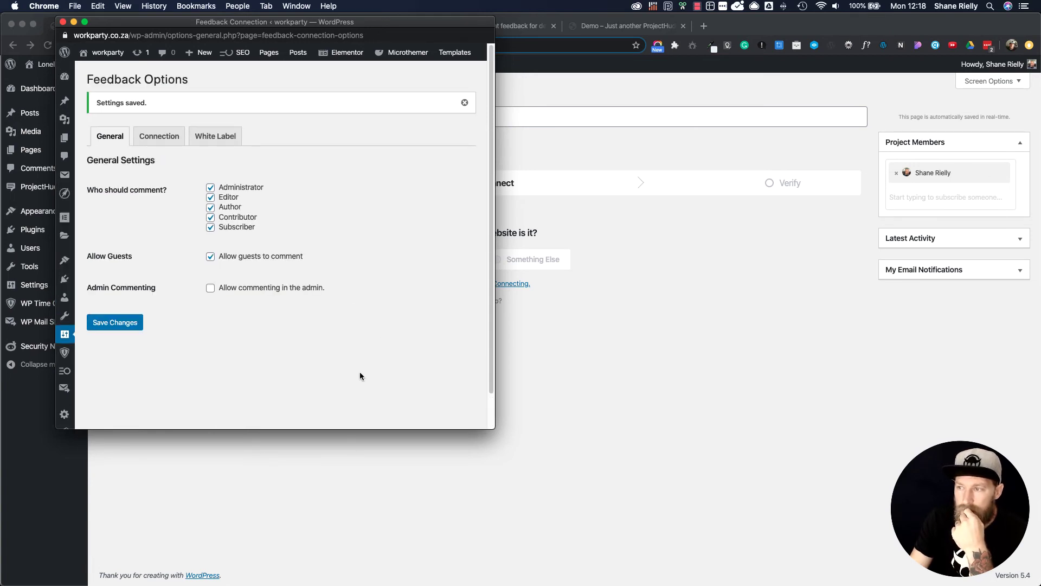
Close the plugin settings window and copy workparty's project access link
{"action": "left_click", "coordinate": [63, 23]}
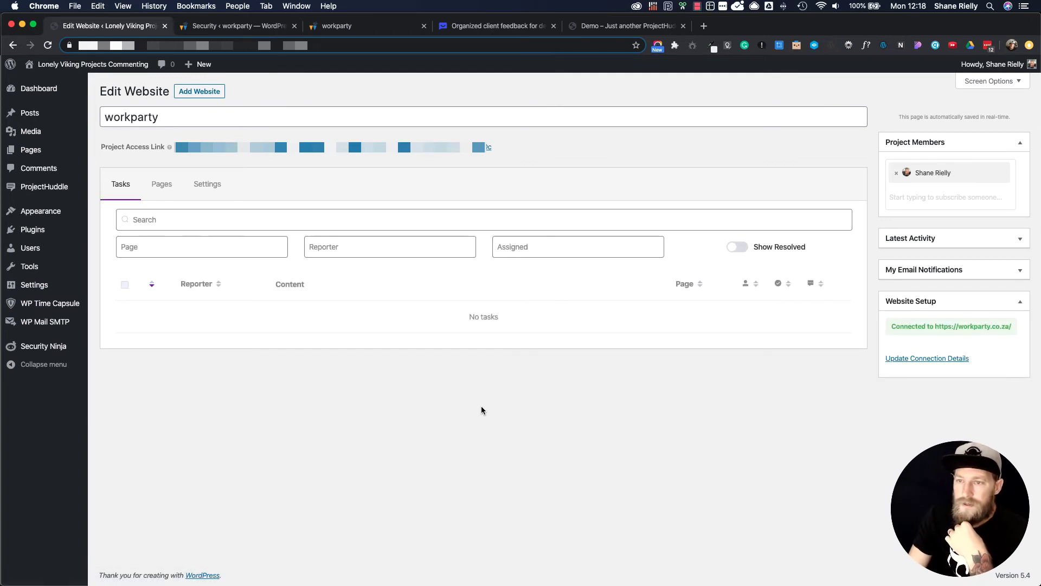
{"action": "left_click", "coordinate": [456, 120]}
{"action": "mouse_move", "coordinate": [623, 150]}
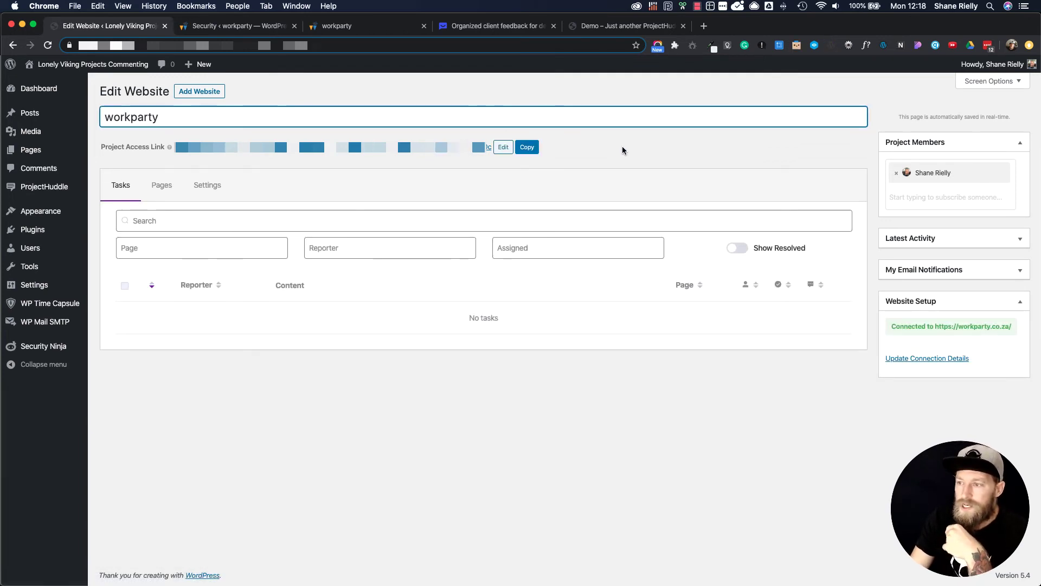
{"action": "triple_click", "coordinate": [324, 152]}
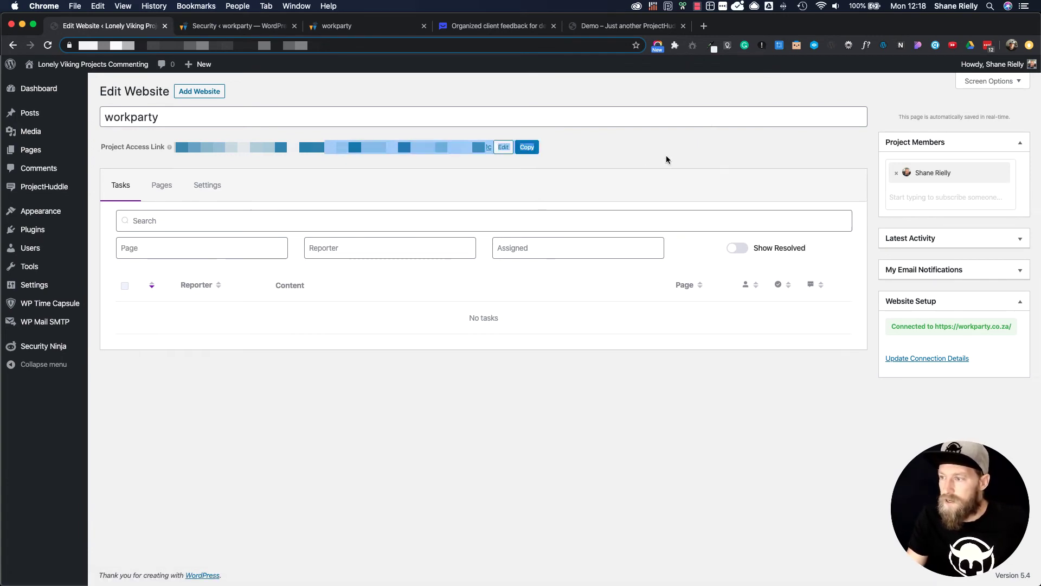
{"action": "mouse_move", "coordinate": [650, 146]}
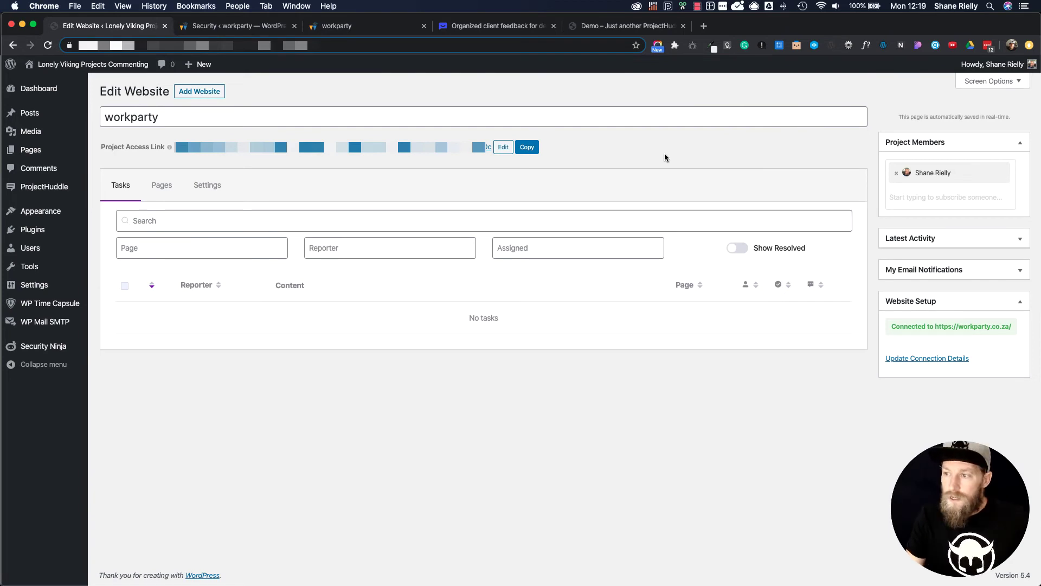
{"action": "left_click", "coordinate": [529, 151]}
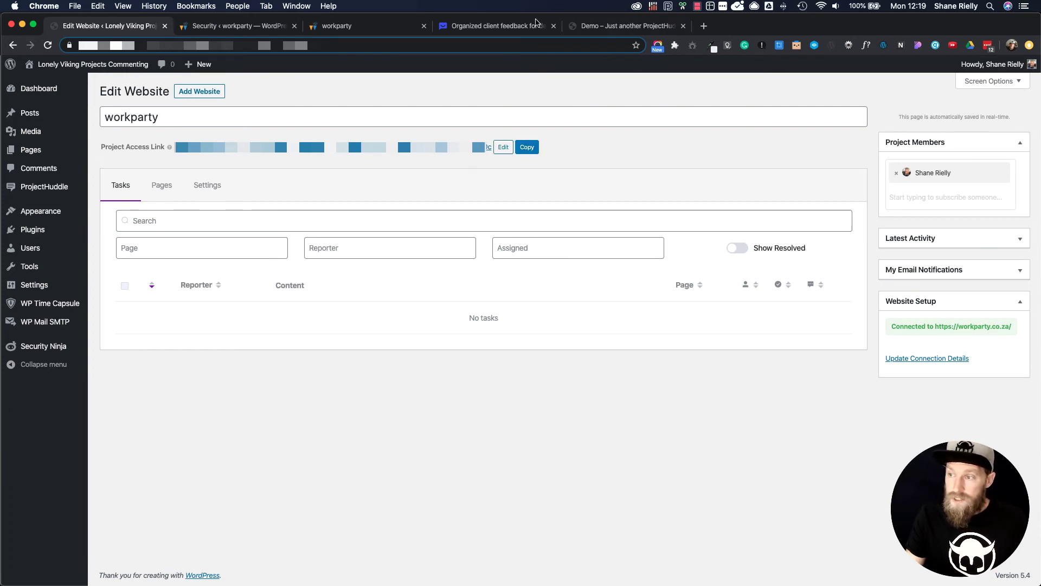
Load the copied access link in a private window and dismiss the Welcome dialog
{"action": "key", "text": "super+shift+n"}
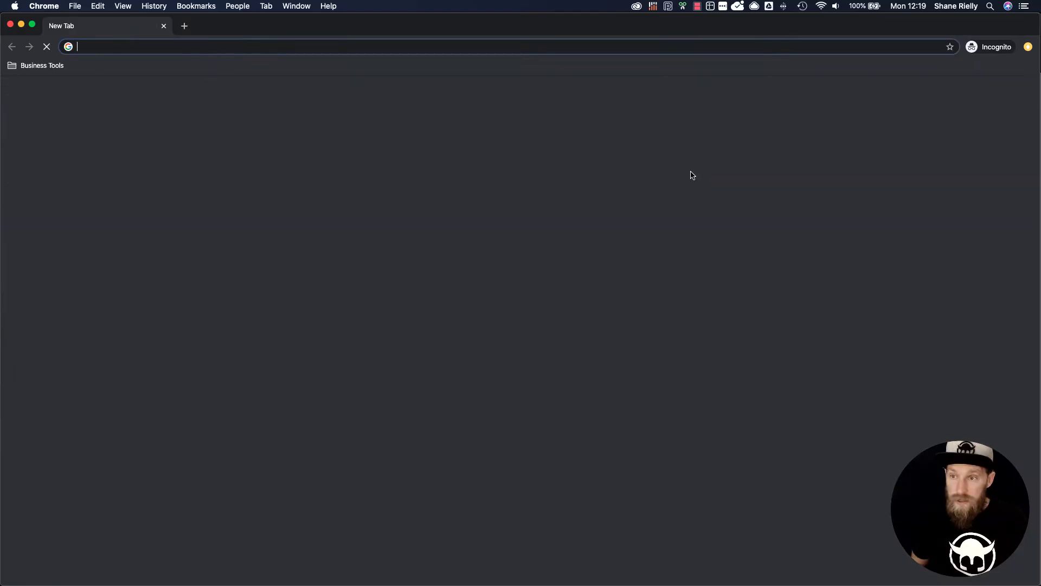
{"action": "key", "text": "super+v"}
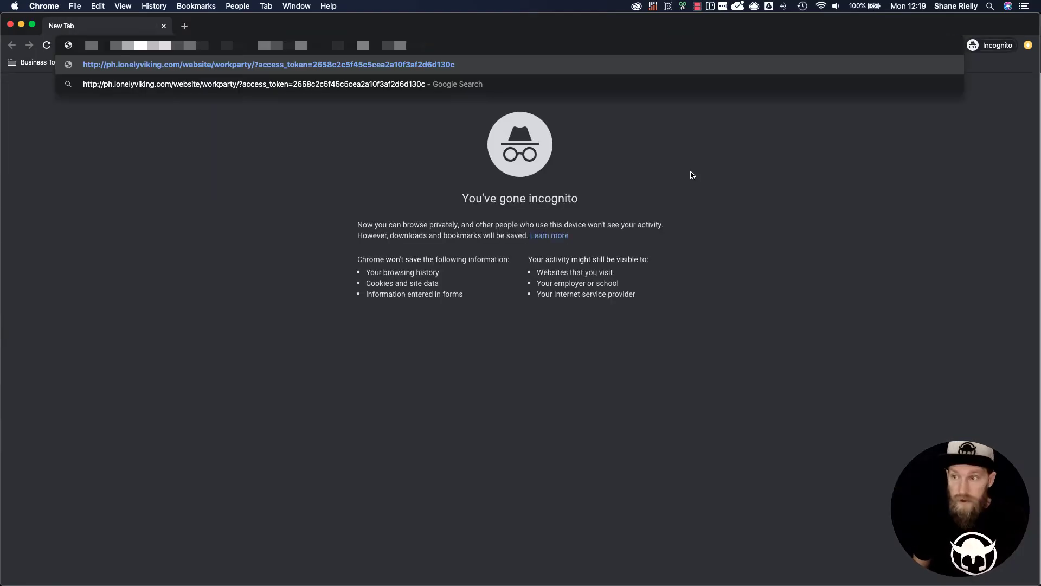
{"action": "key", "text": "Return"}
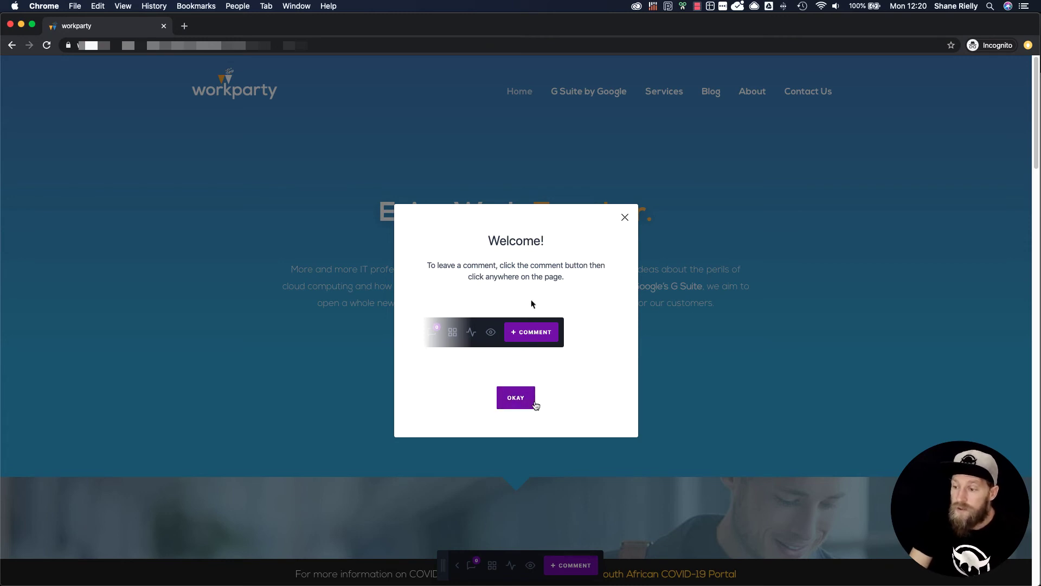
{"action": "left_click", "coordinate": [516, 403]}
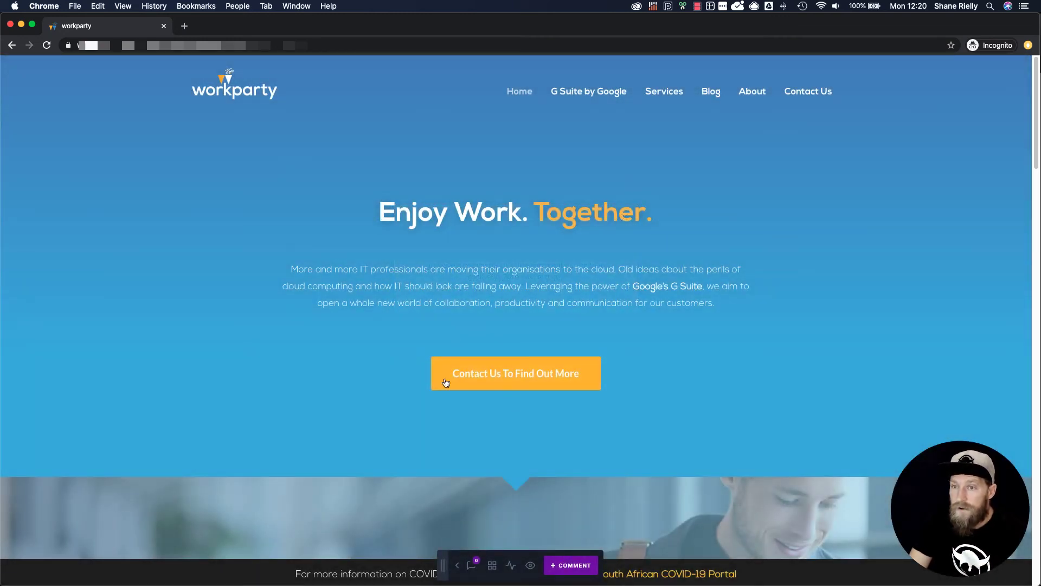
Pin a 'Making comments...' comment below the intro paragraph and submit it as a guest
{"action": "scroll", "coordinate": [610, 427], "scroll_direction": "down", "scroll_amount": 1}
{"action": "scroll", "coordinate": [597, 512], "scroll_direction": "up", "scroll_amount": 1}
{"action": "left_click", "coordinate": [577, 565]}
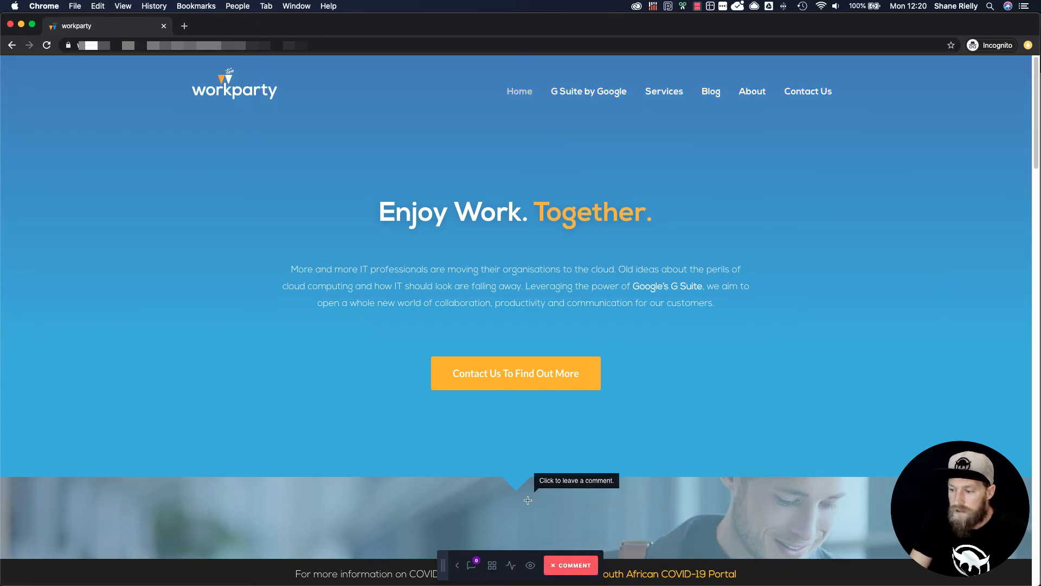
{"action": "left_click", "coordinate": [314, 332]}
{"action": "type", "text": "Making comments..."}
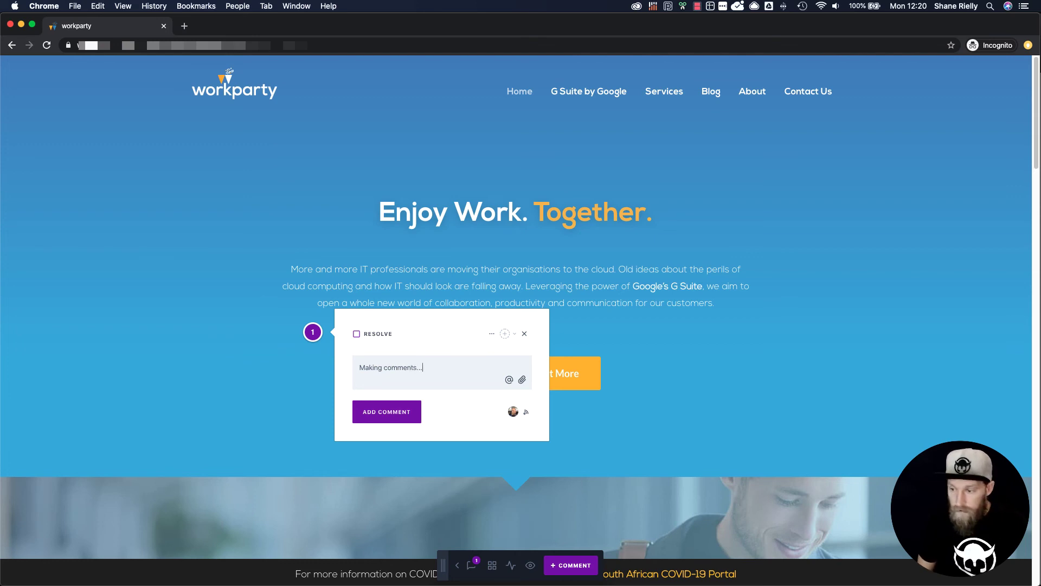
{"action": "left_click", "coordinate": [505, 334]}
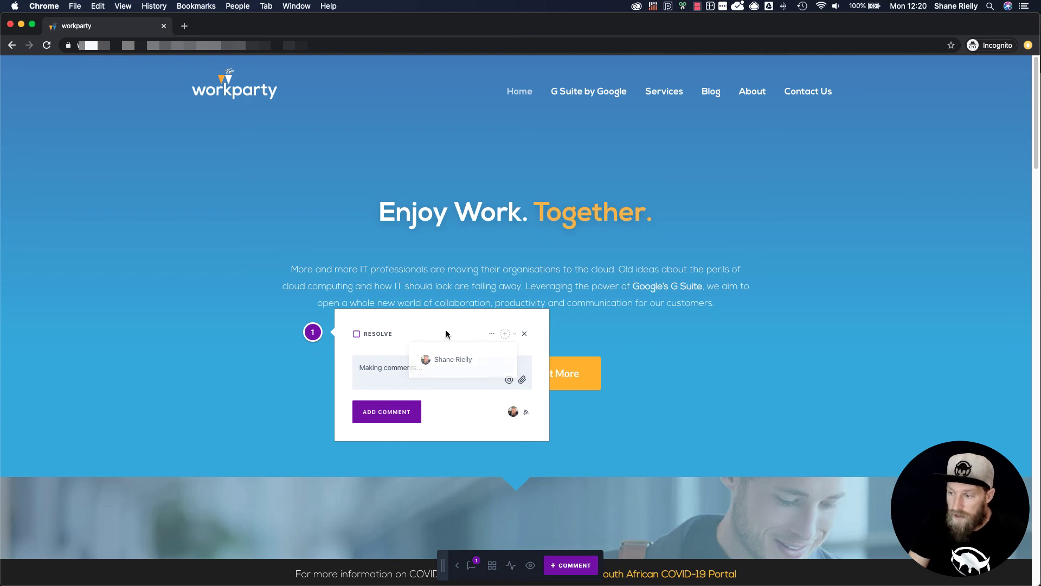
{"action": "left_click", "coordinate": [396, 405]}
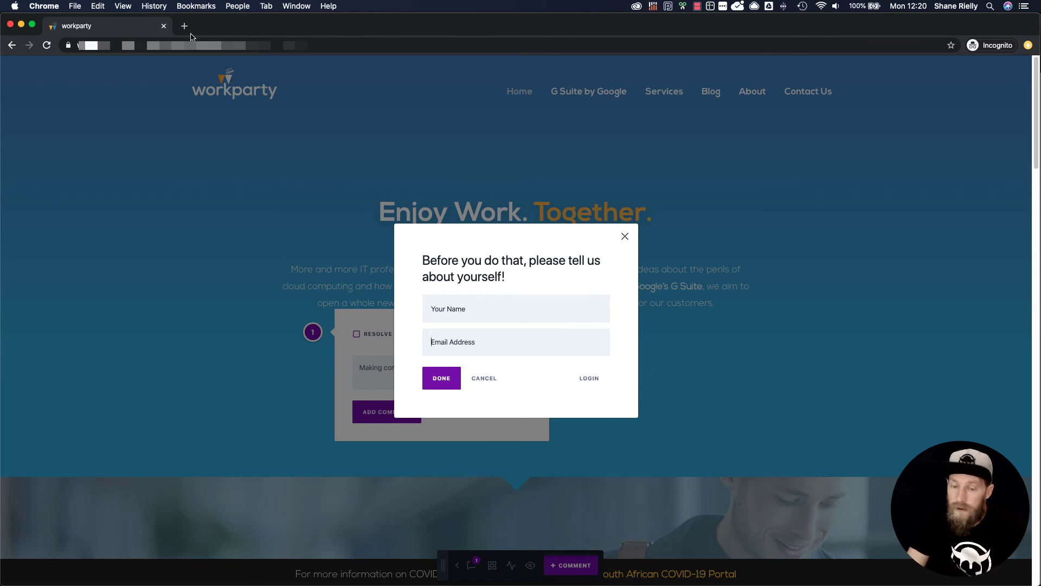
{"action": "key", "text": "ctrl+Up"}
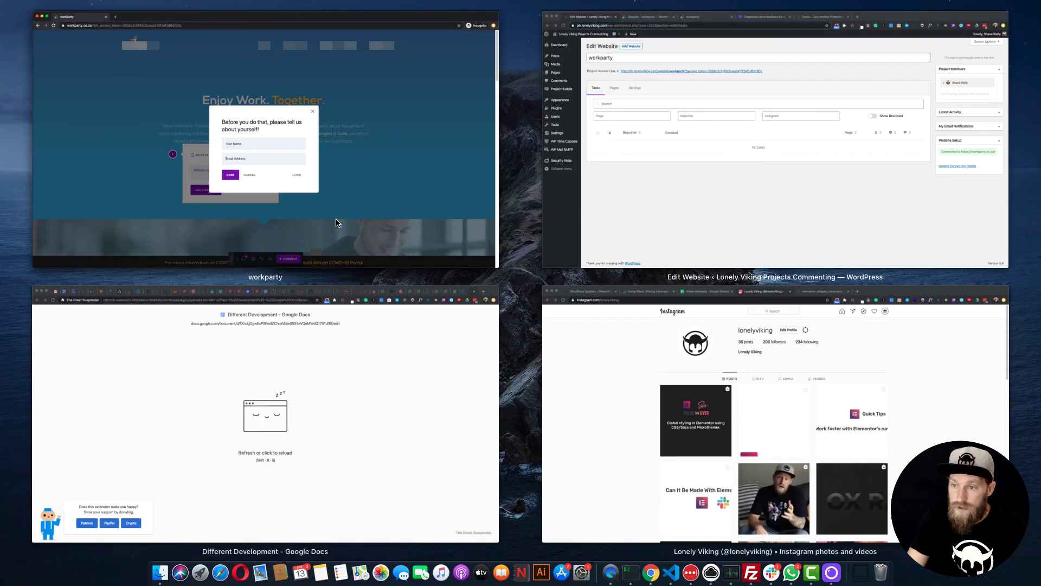
{"action": "left_click", "coordinate": [710, 202]}
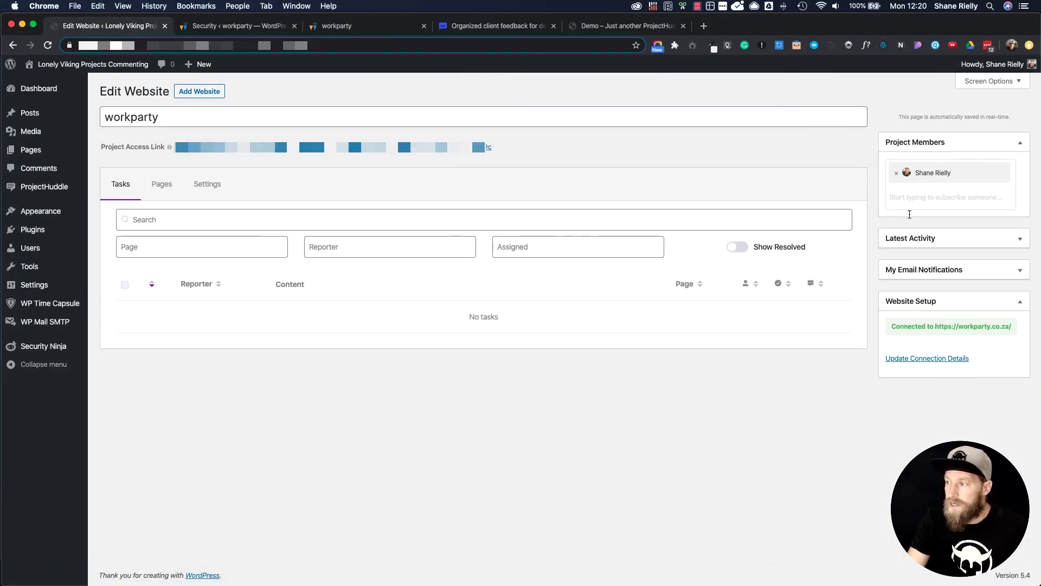
{"action": "left_click", "coordinate": [952, 193]}
{"action": "left_click", "coordinate": [753, 342]}
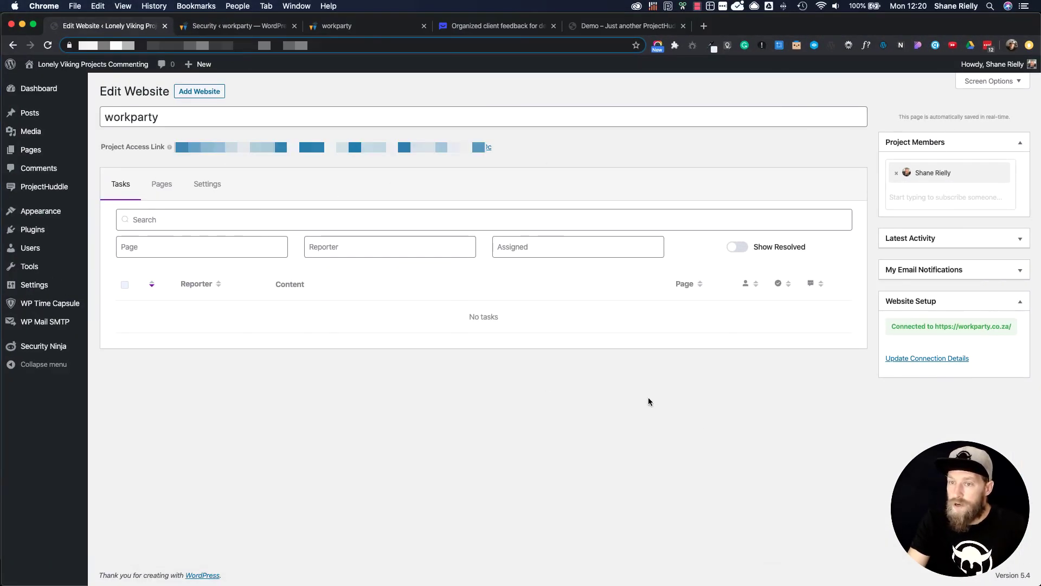
{"action": "left_click", "coordinate": [78, 45]}
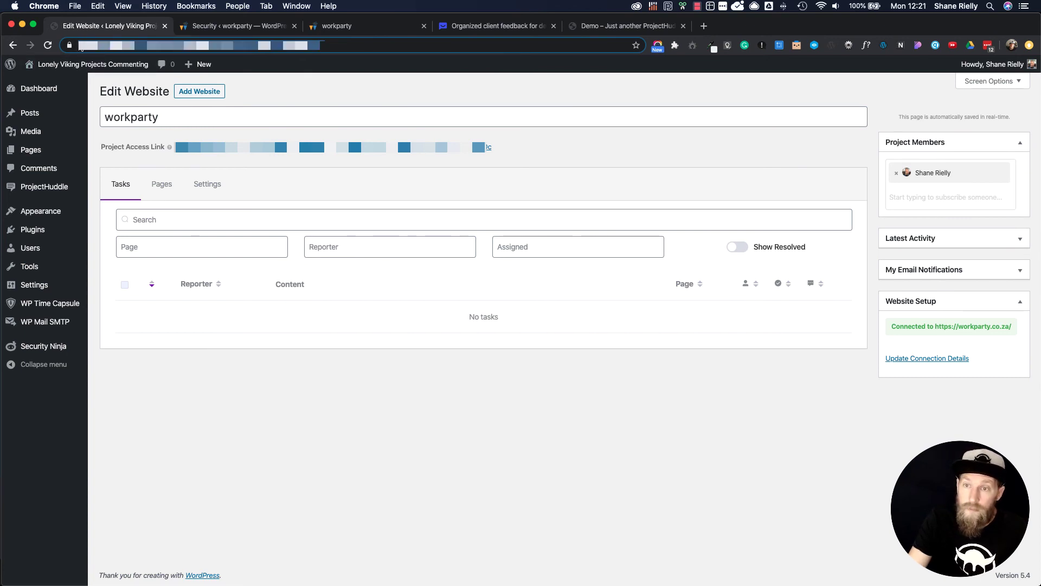
{"action": "left_click_drag", "start_coordinate": [79, 46], "coordinate": [285, 421]}
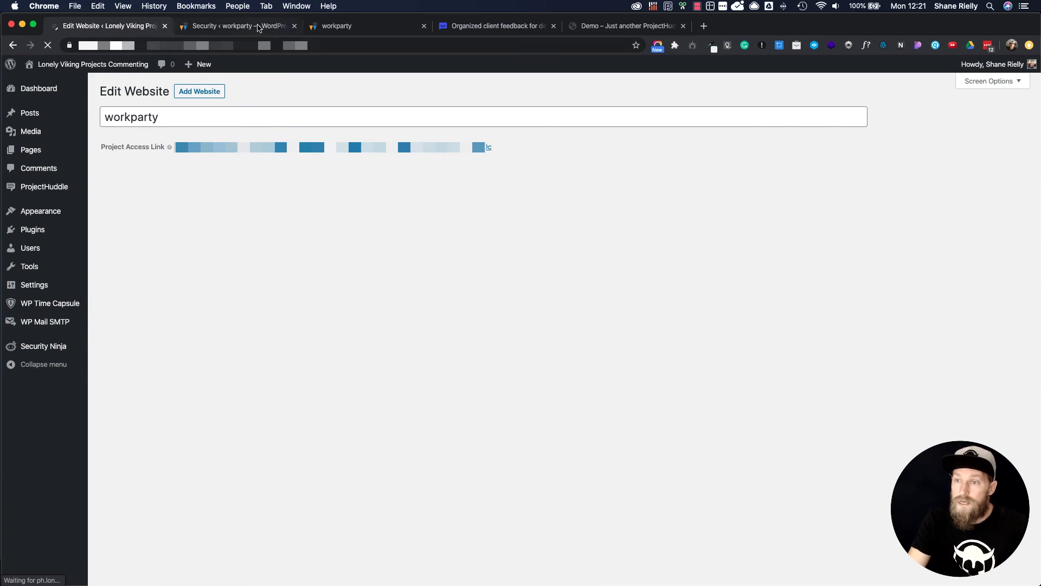
{"action": "left_click", "coordinate": [271, 26]}
{"action": "key", "text": "ctrl+Down"}
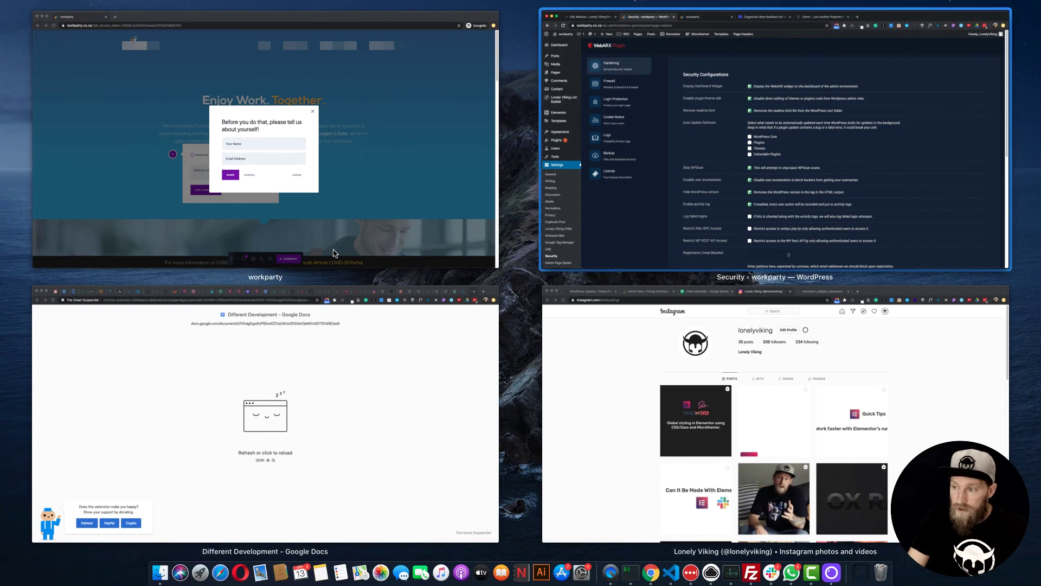
{"action": "left_click", "coordinate": [352, 157]}
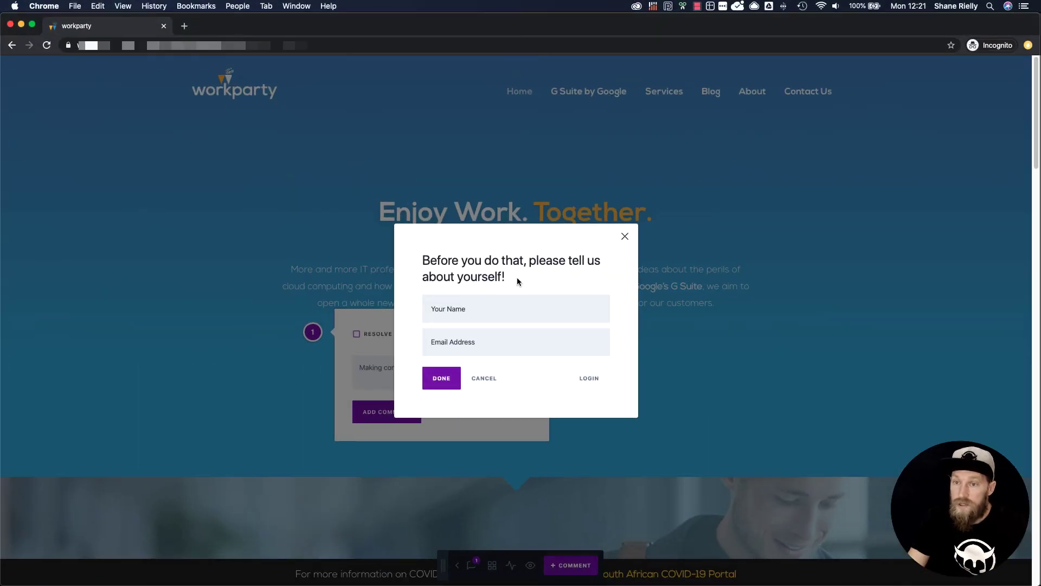